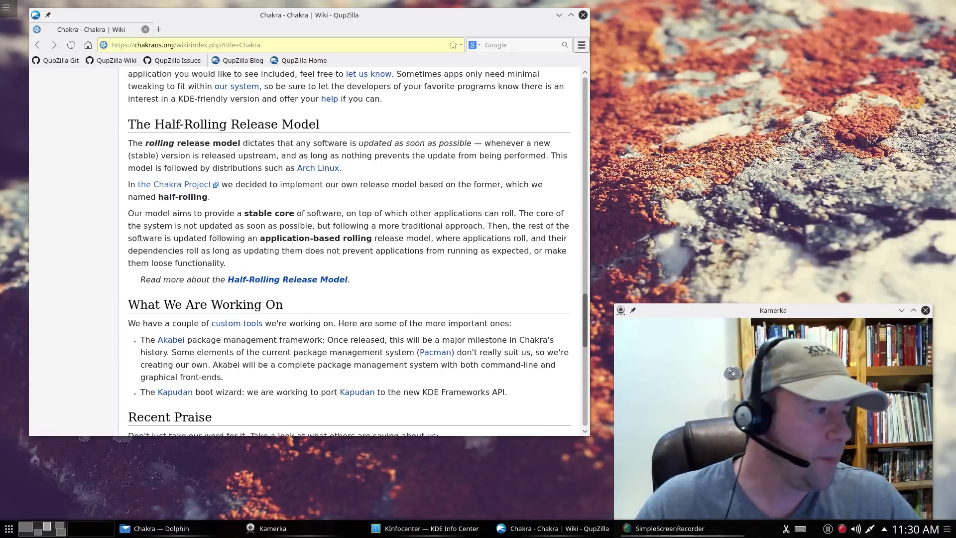
Raise the system information window and move it toward the upper right
click(432, 529)
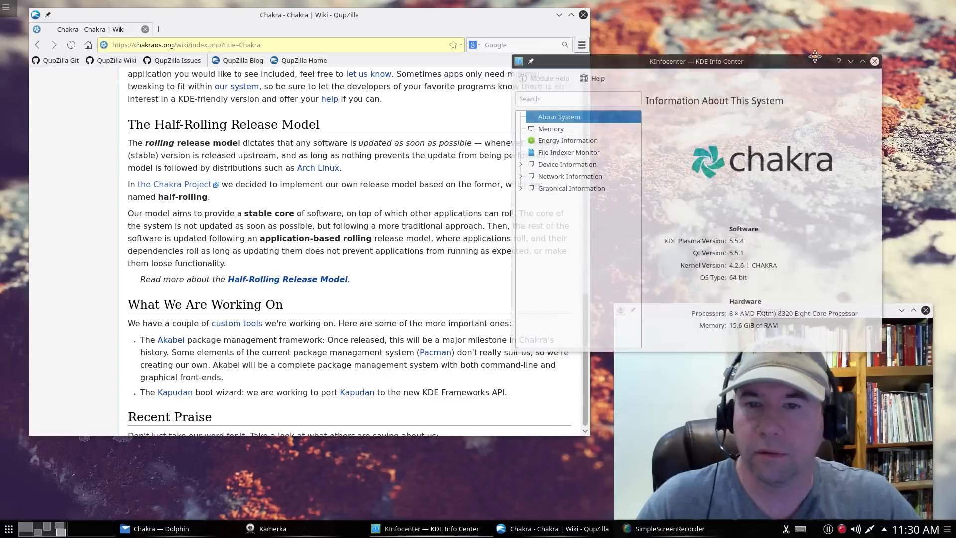
drag(805, 42, 834, 14)
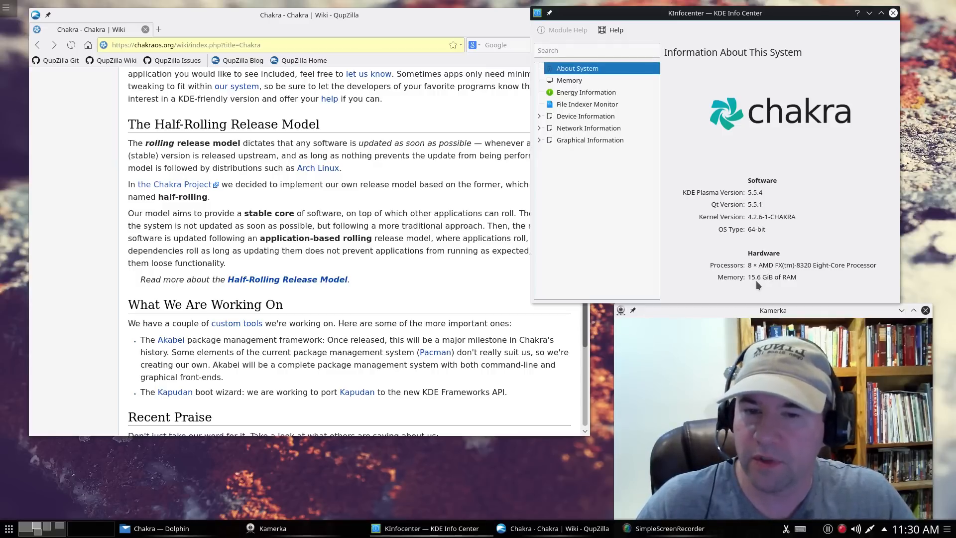
Show the Memory page in the KInfoCenter sidebar
click(569, 80)
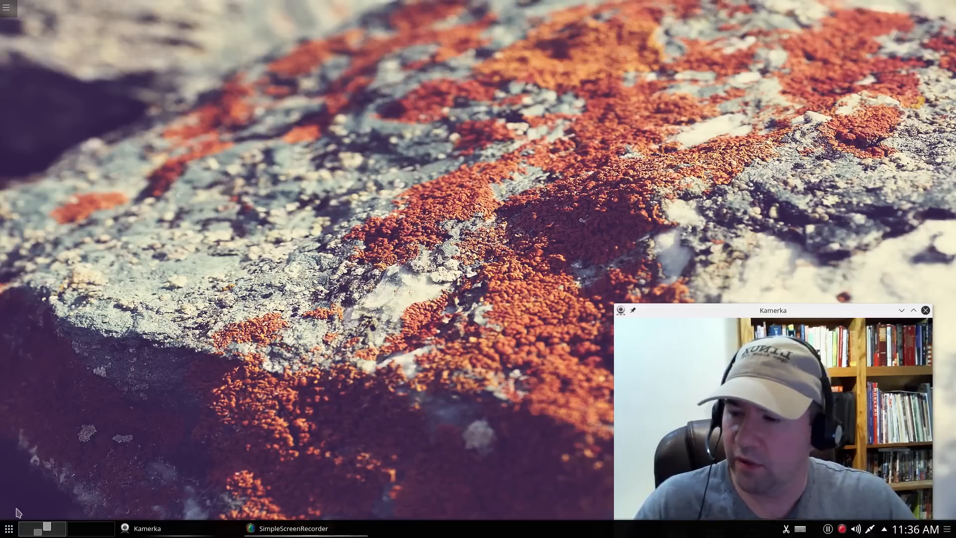
Browse the launcher's Applications > System category, then return to the Favorites list
click(9, 528)
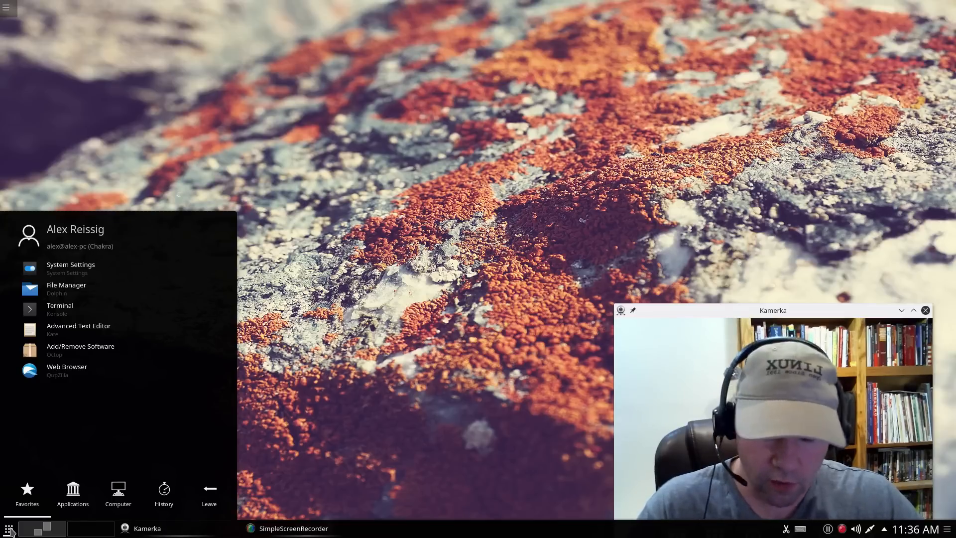
text(kam)
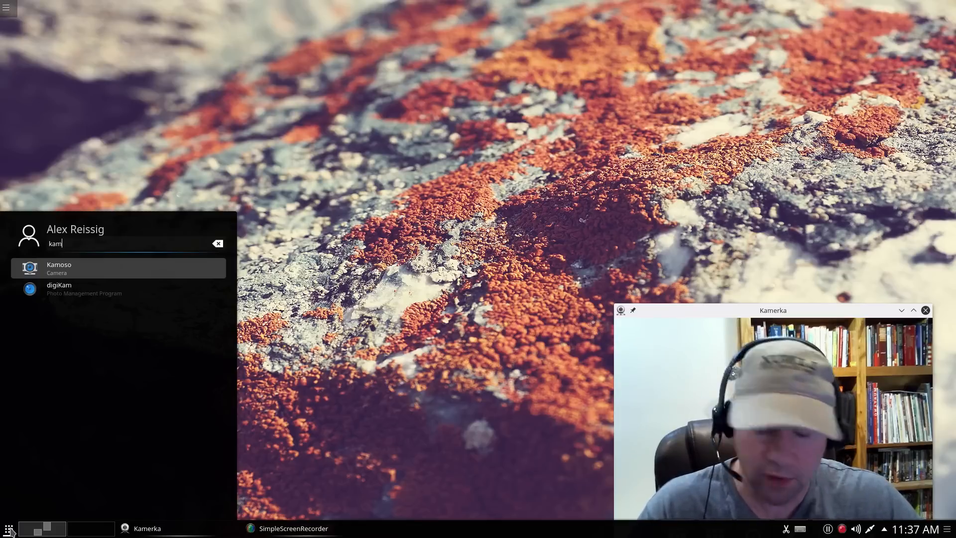
key(BackSpace)
key(BackSpace)
key(BackSpace)
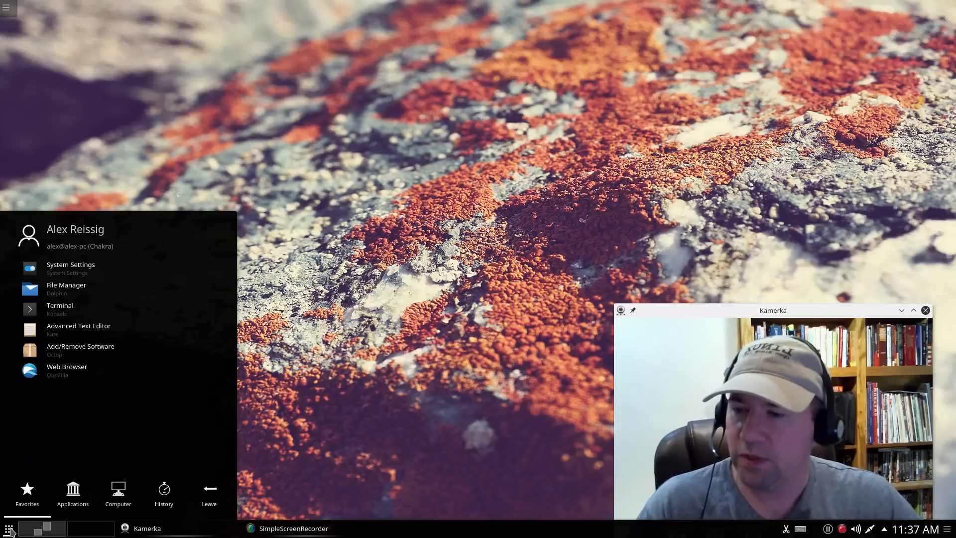
click(66, 505)
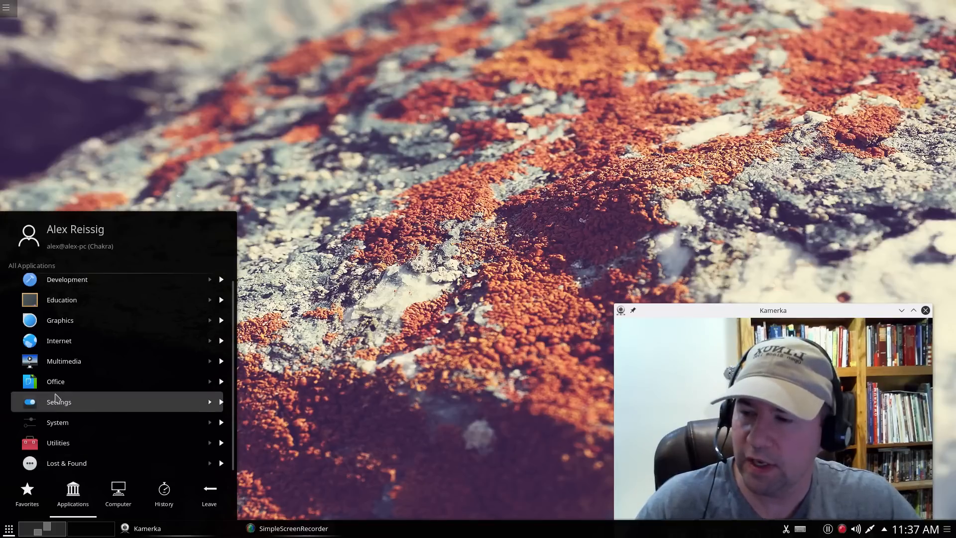
click(60, 423)
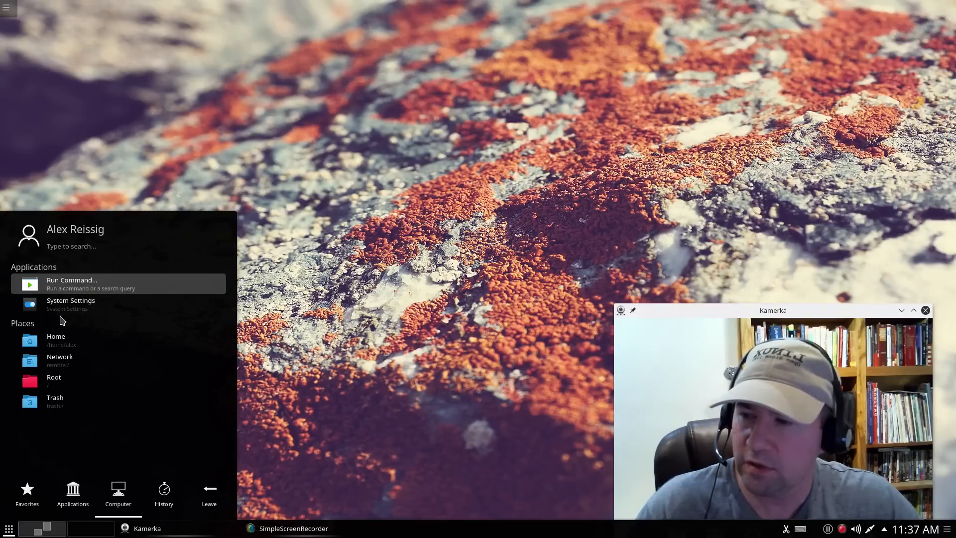
mouse_move(72, 494)
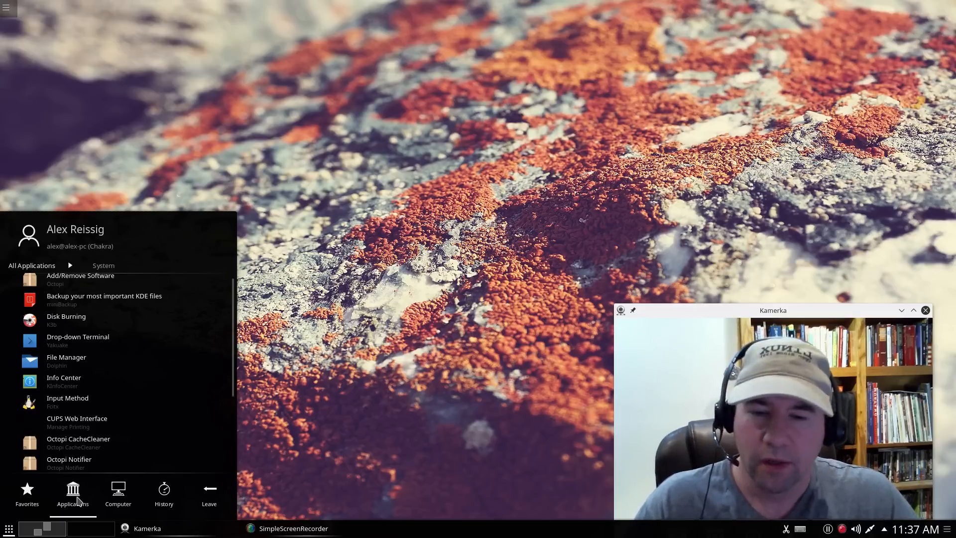
click(31, 505)
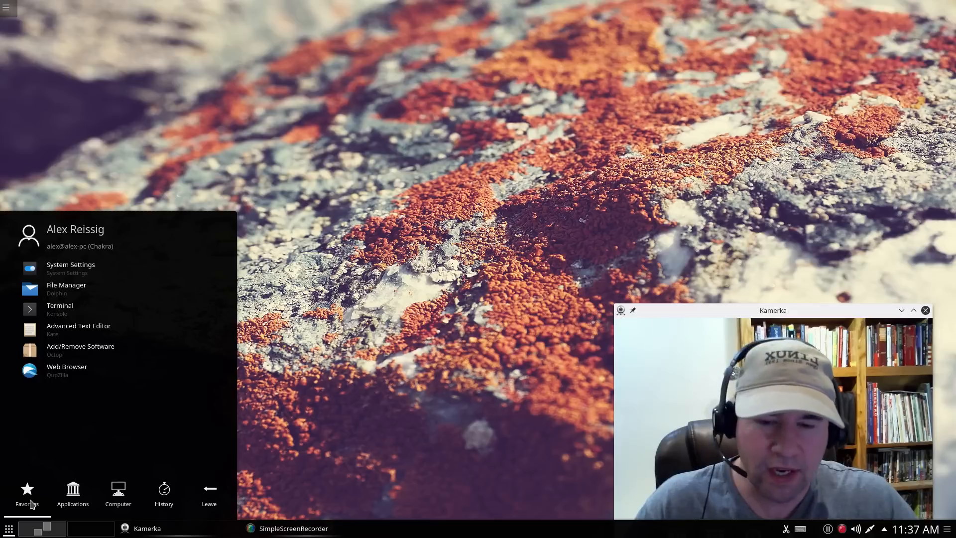
Dismiss the launcher, then peek at the hidden tray entries and the clock's calendar popup
click(263, 454)
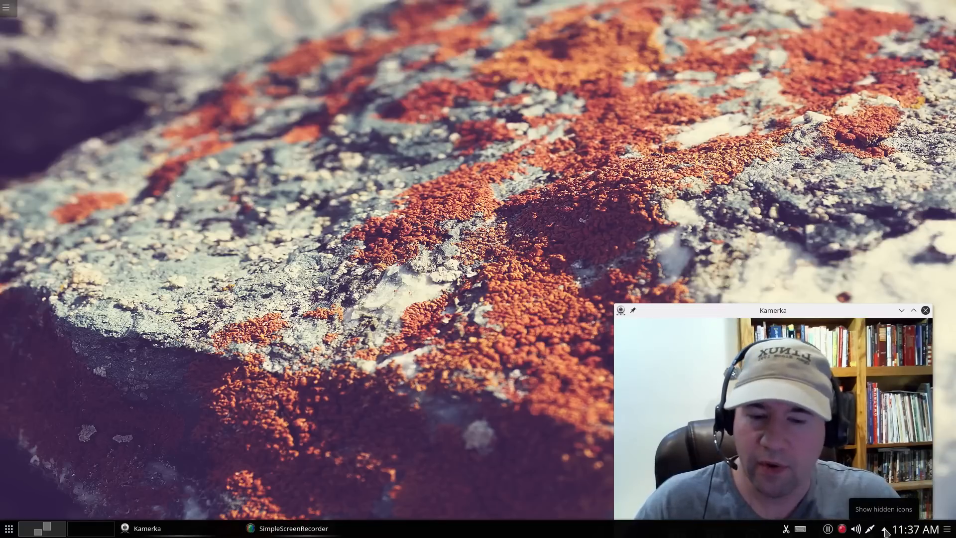
click(885, 529)
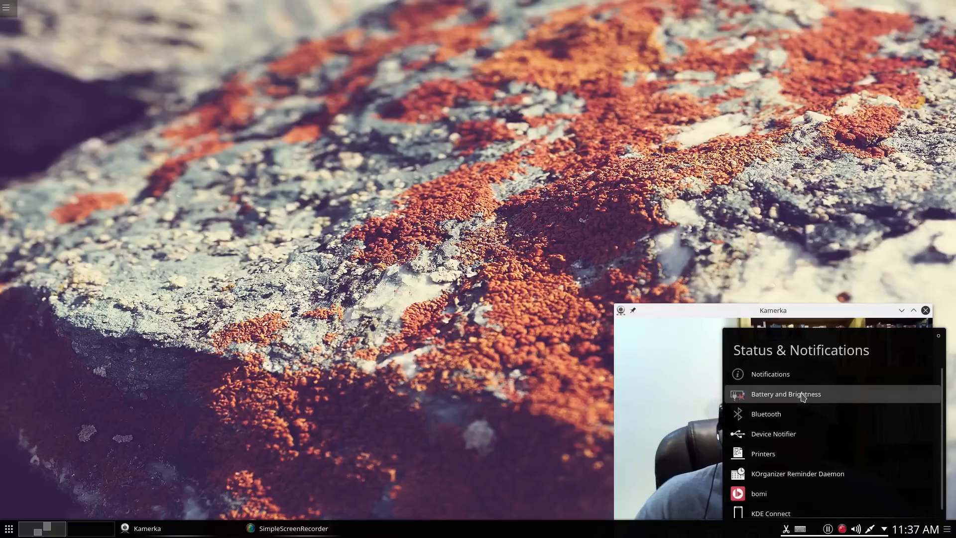
click(915, 531)
click(911, 532)
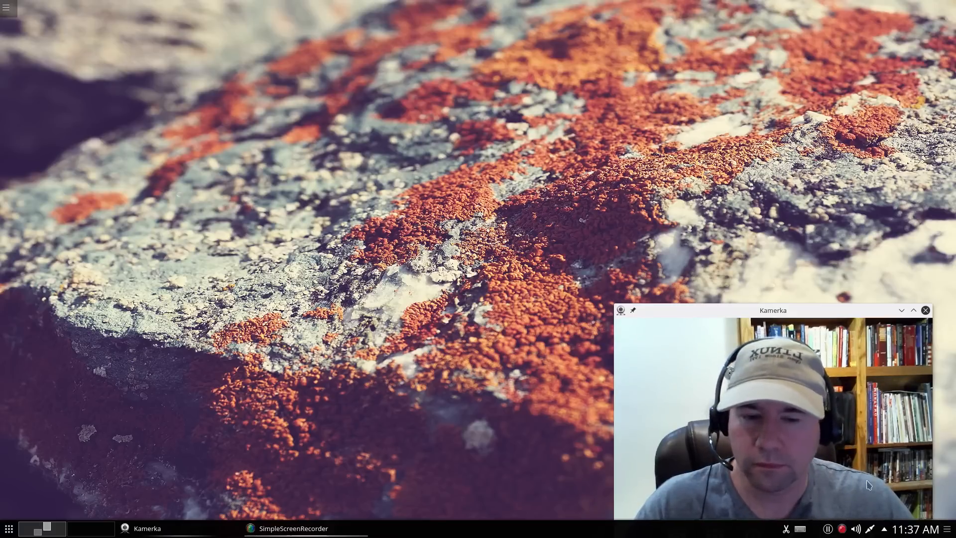
Bring up the bottom panel's edit controls and close them again
click(946, 529)
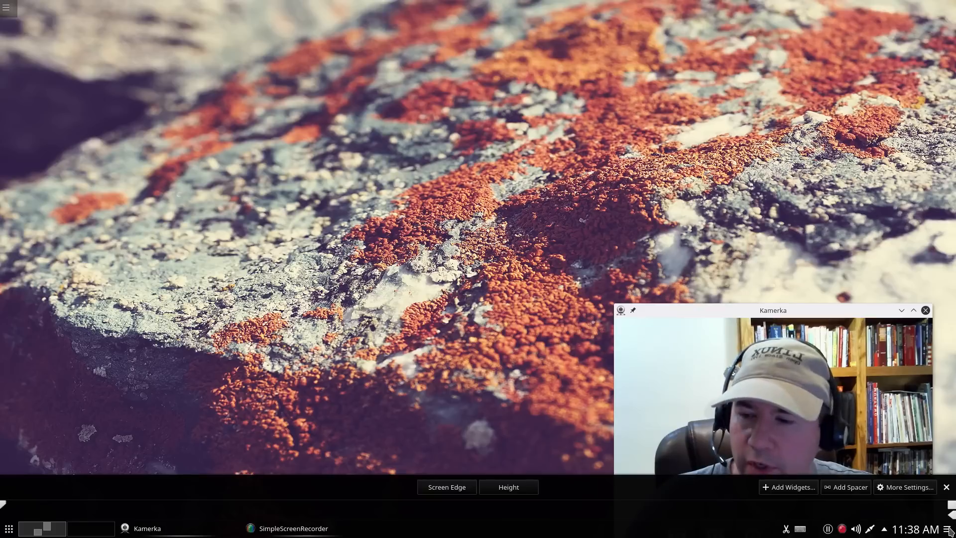
click(947, 492)
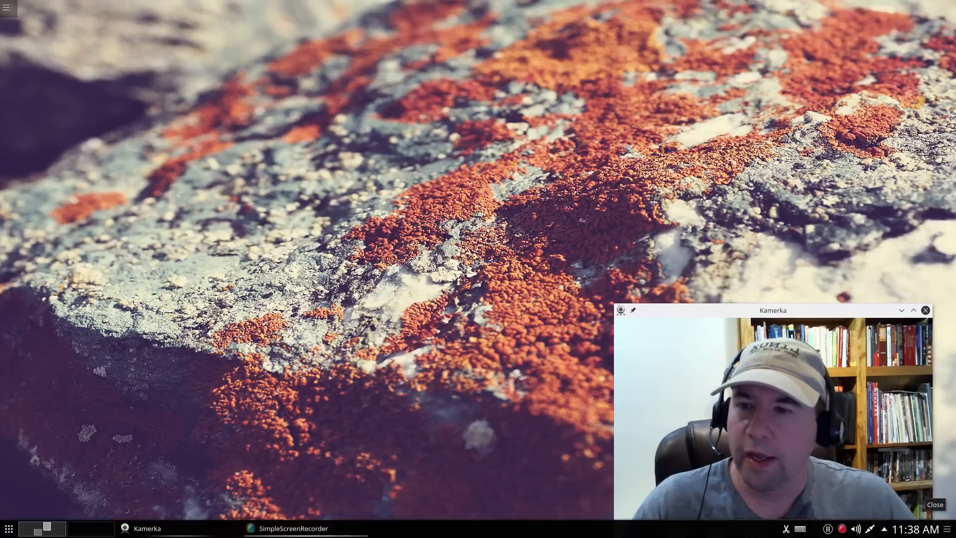
In Desktop Settings, try the forest path, black-and-white wave and grey pier wallpapers
right_click(234, 142)
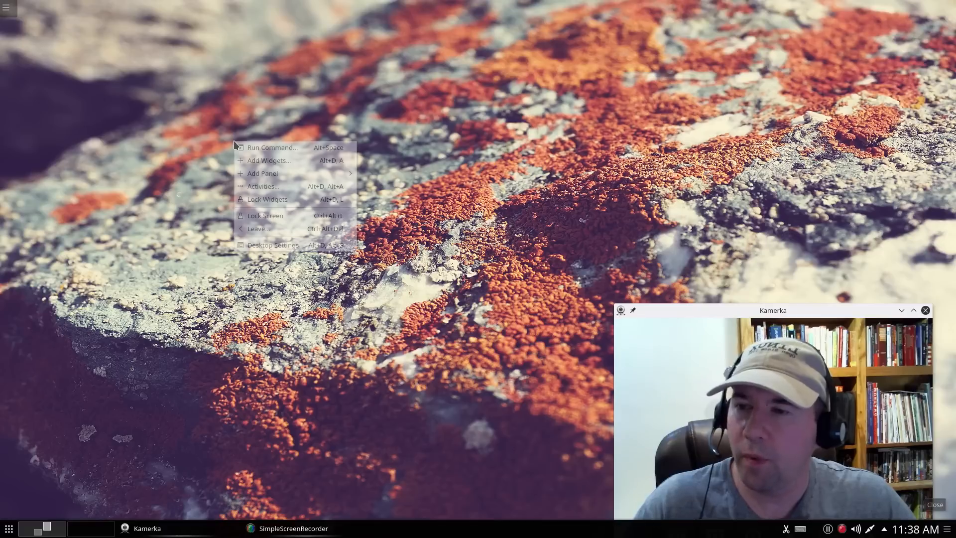
click(271, 246)
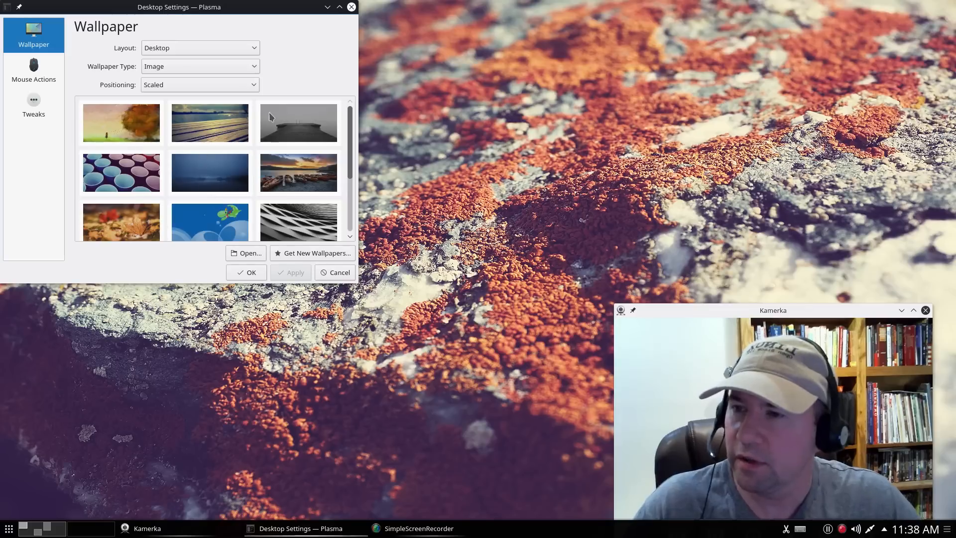
scroll(284, 148, down, 3)
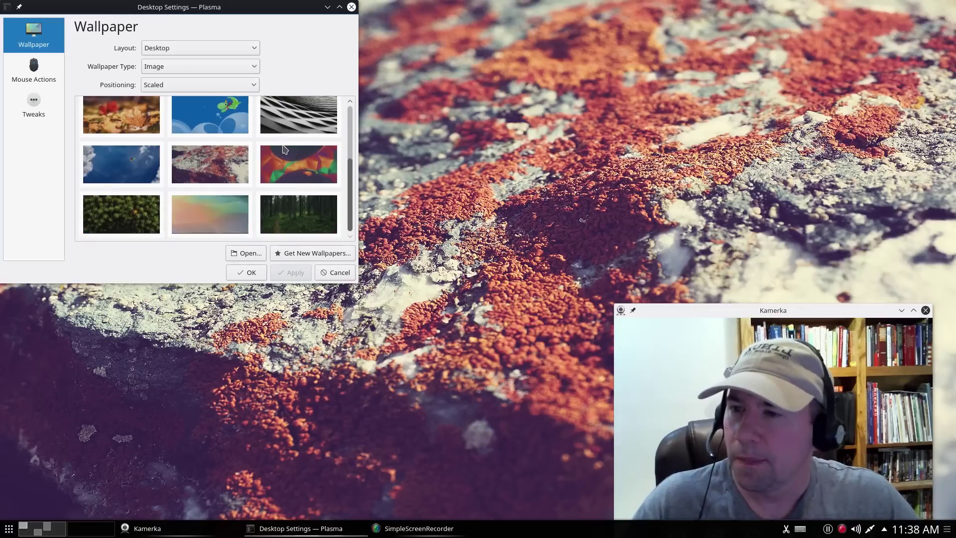
click(283, 215)
click(292, 272)
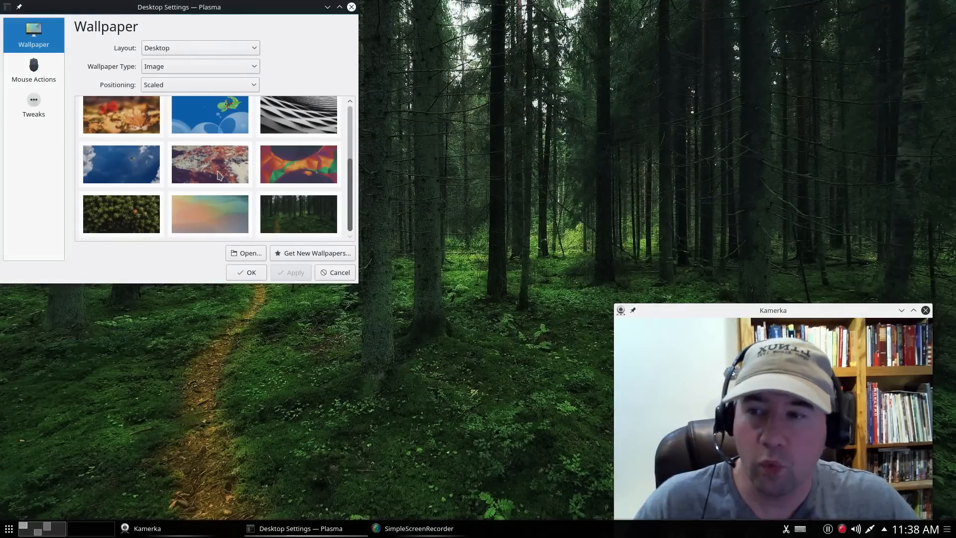
click(284, 131)
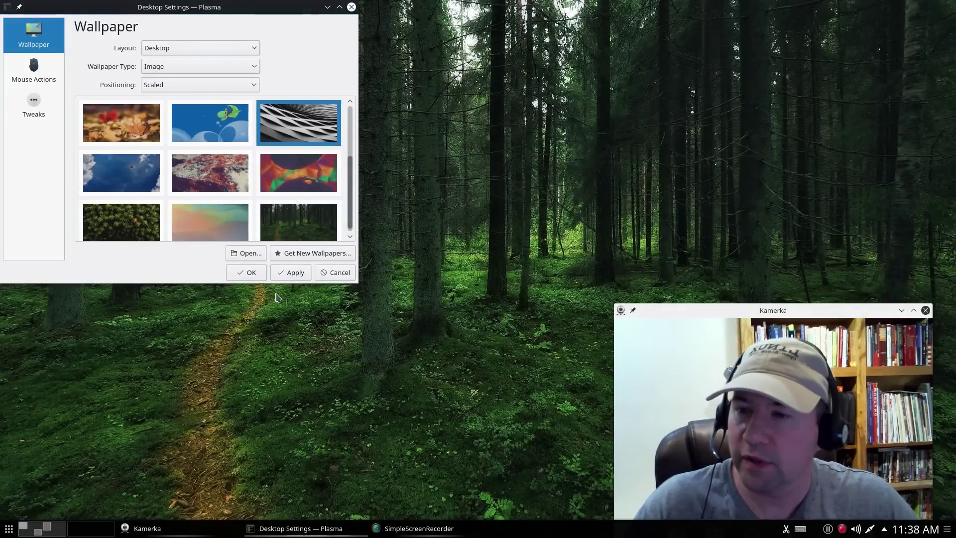
click(293, 274)
scroll(224, 209, up, 3)
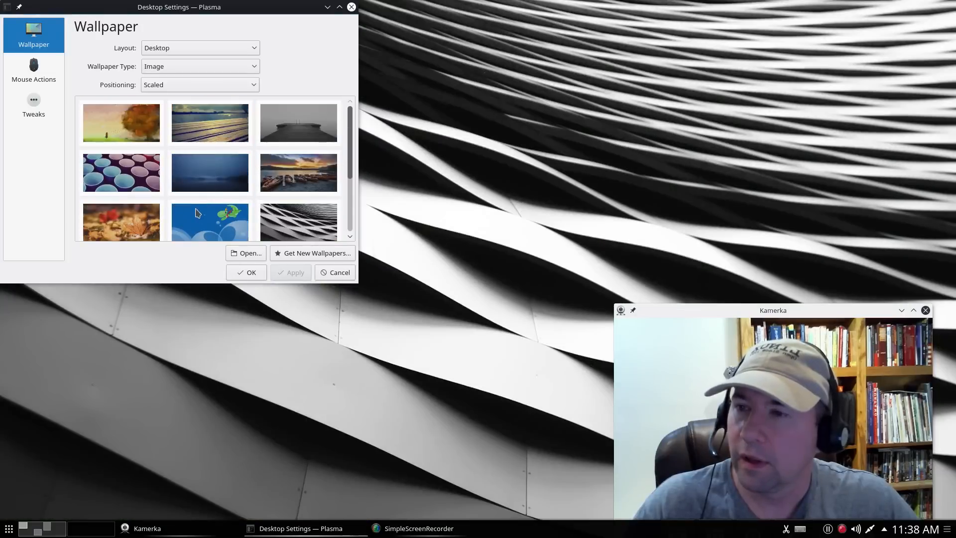
click(301, 127)
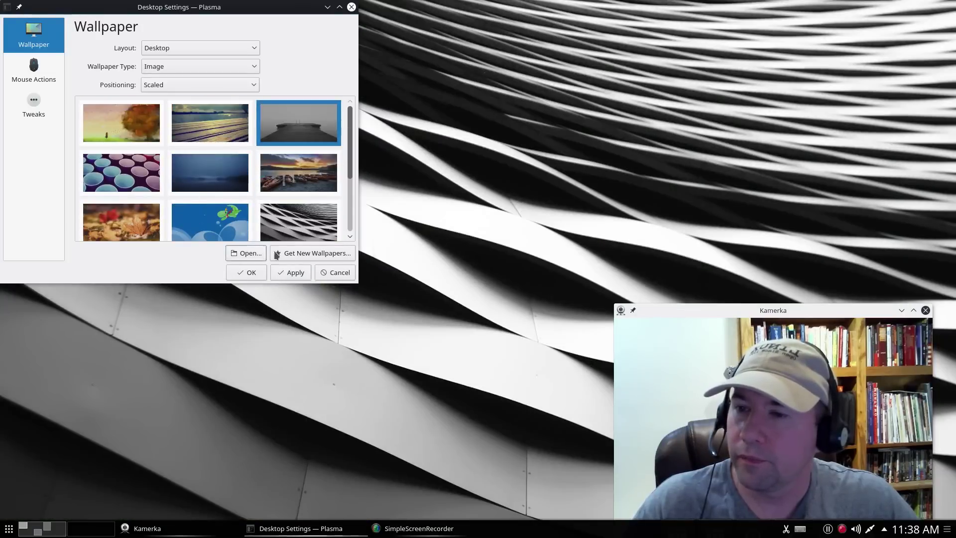
click(288, 272)
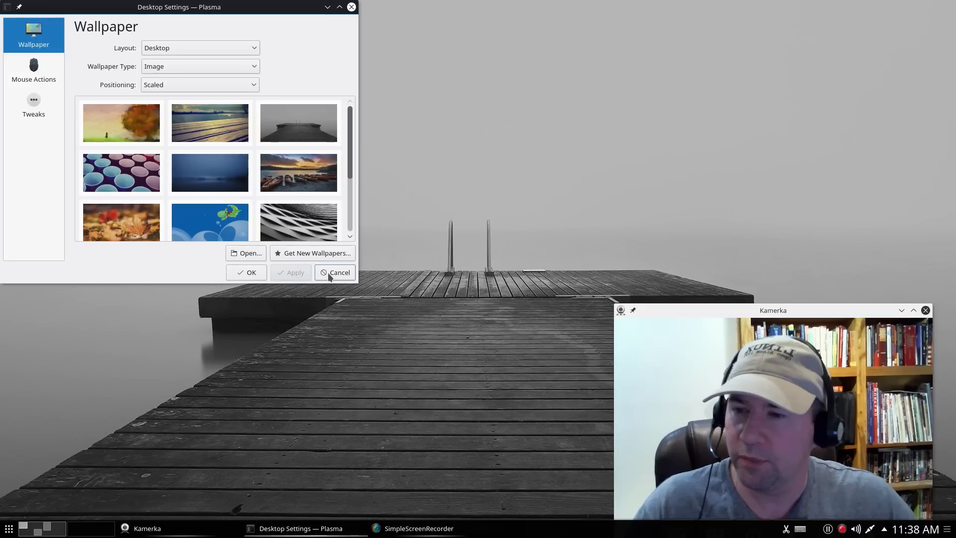
Apply the sunset rowing-boats wallpaper and confirm the settings
click(288, 177)
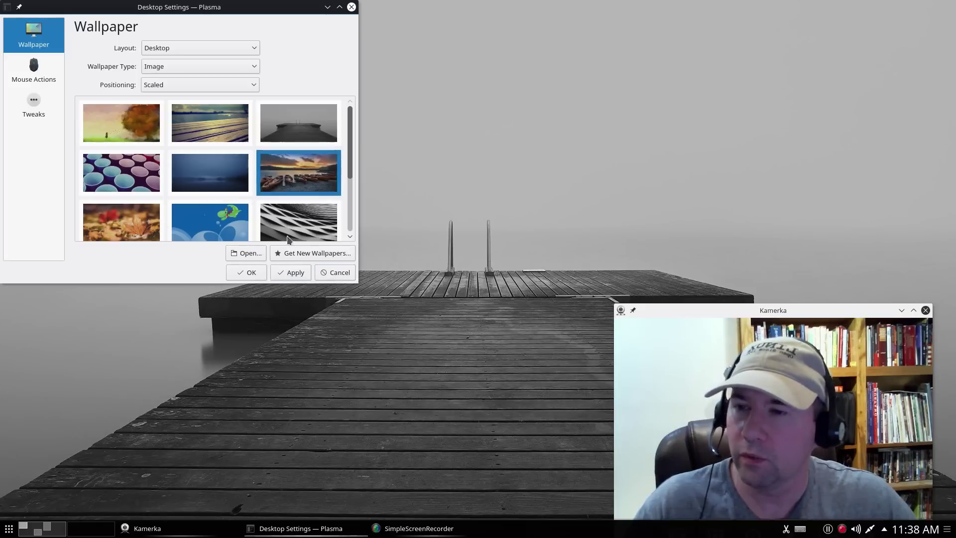
click(289, 274)
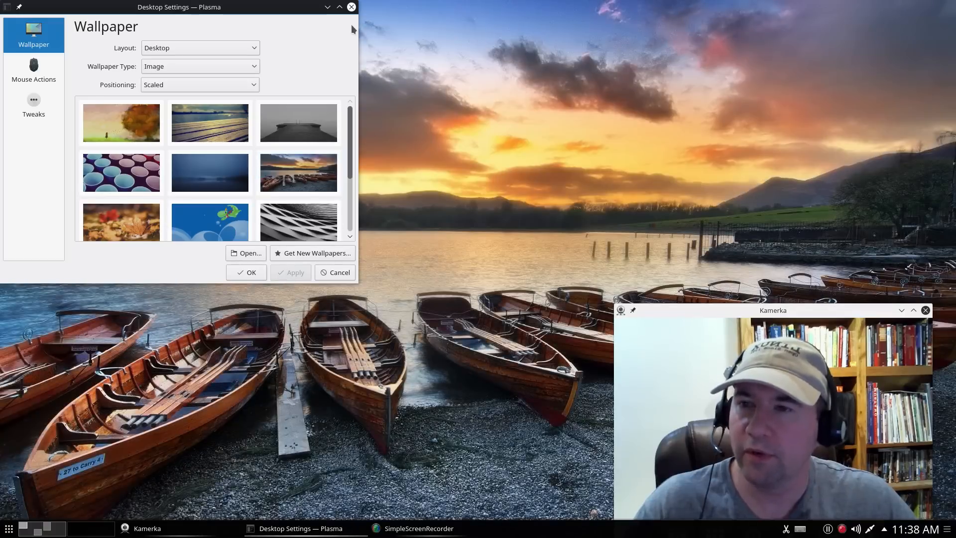
click(352, 7)
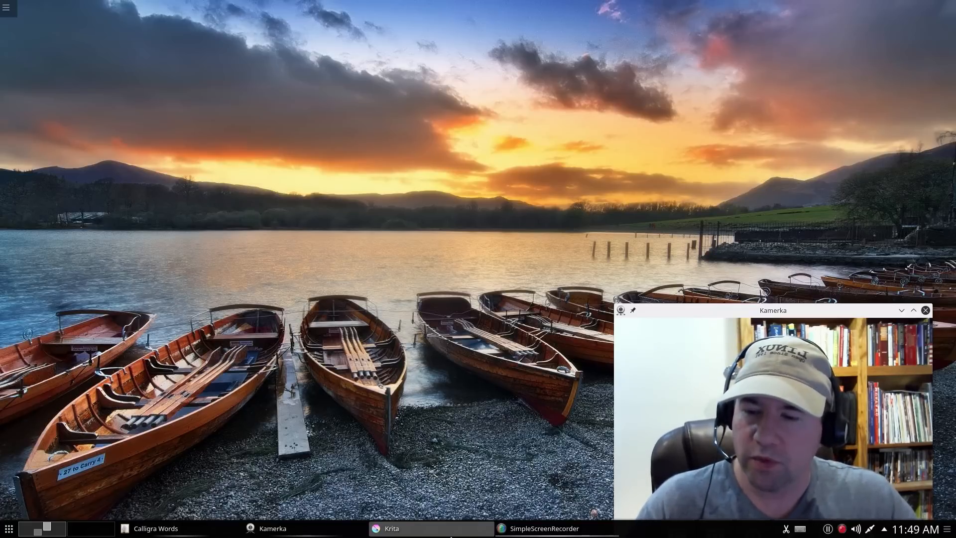
Restore the Krita window with Tech_Geek_Wallpaper.xcf from the taskbar
click(450, 534)
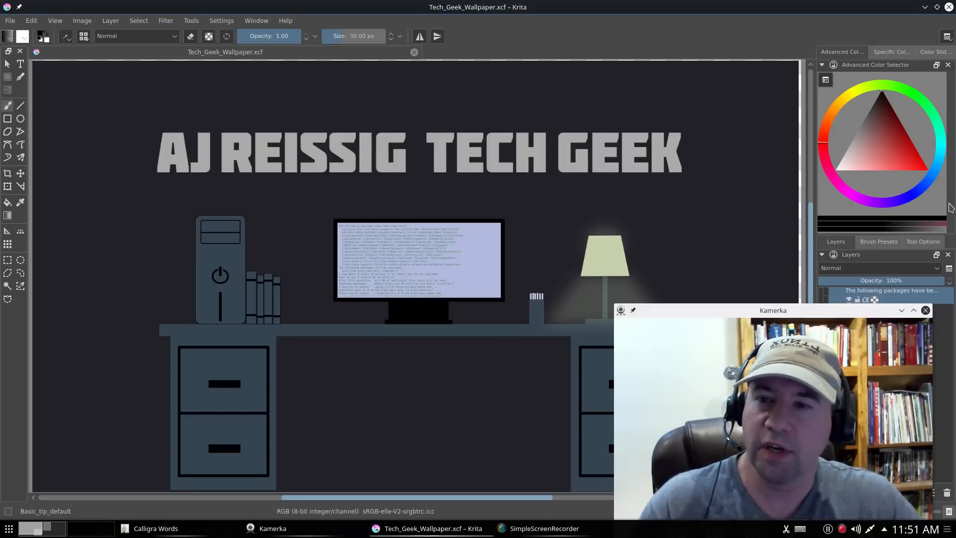
Minimize Krita, restore Calligra Words and move its template chooser toward the screen centre
click(925, 9)
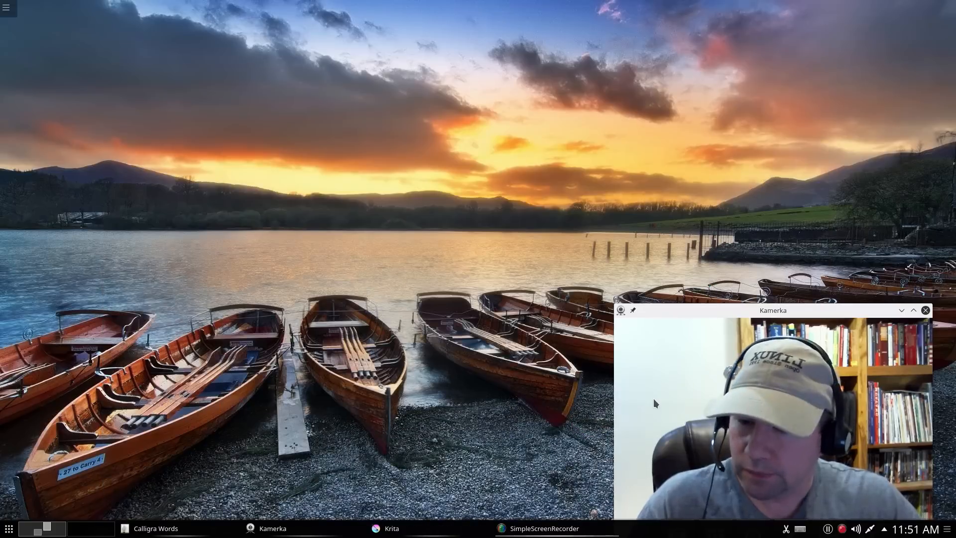
mouse_move(155, 529)
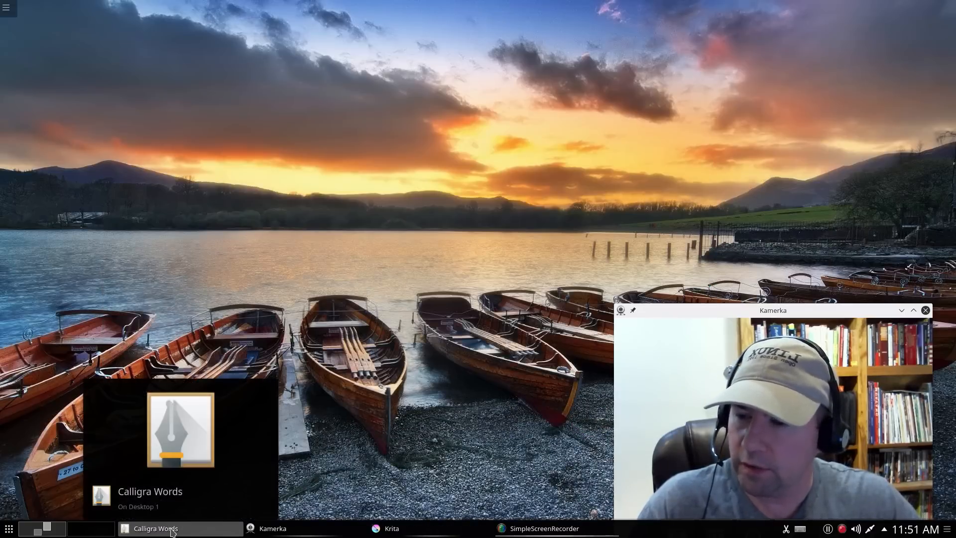
click(172, 530)
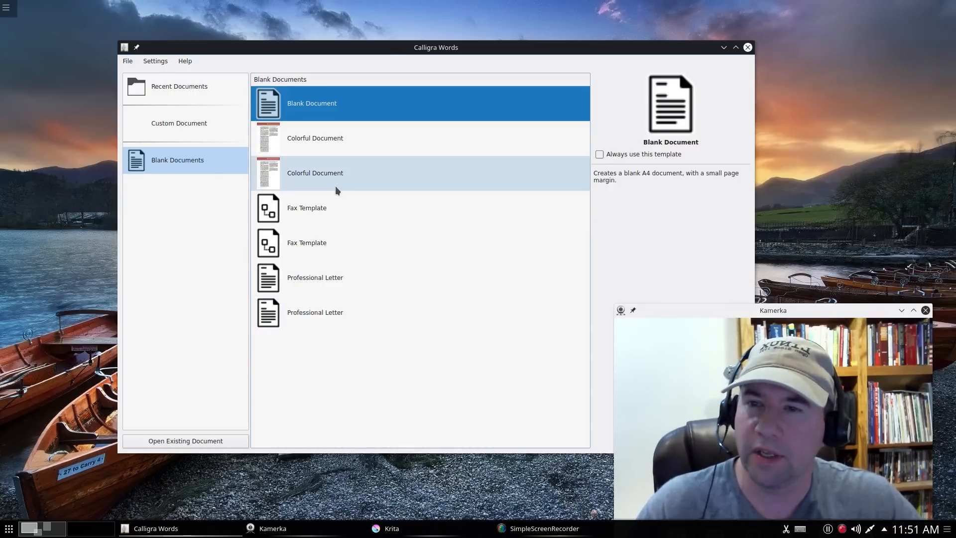
mouse_move(520, 47)
mouse_down()
mouse_move(404, 16)
mouse_move(435, 21)
mouse_up()
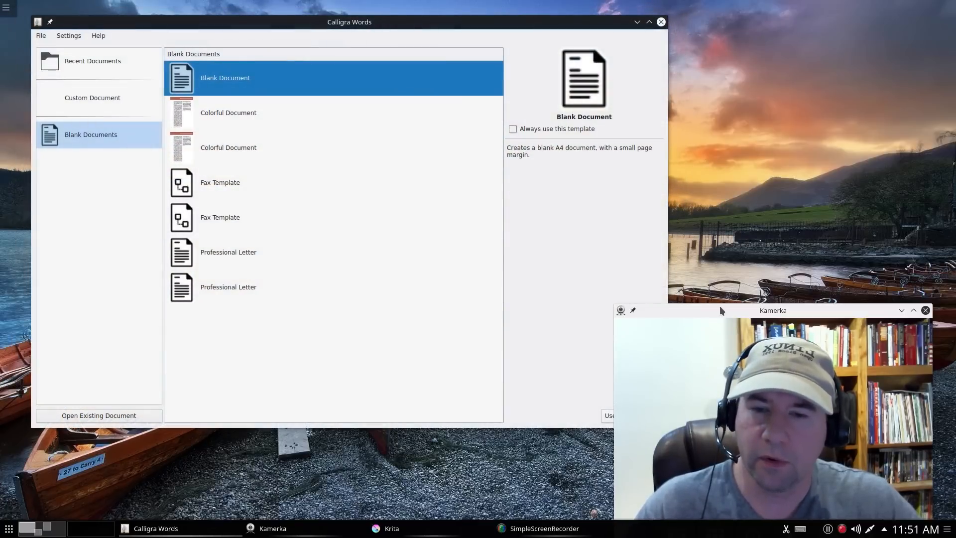
right_click(719, 309)
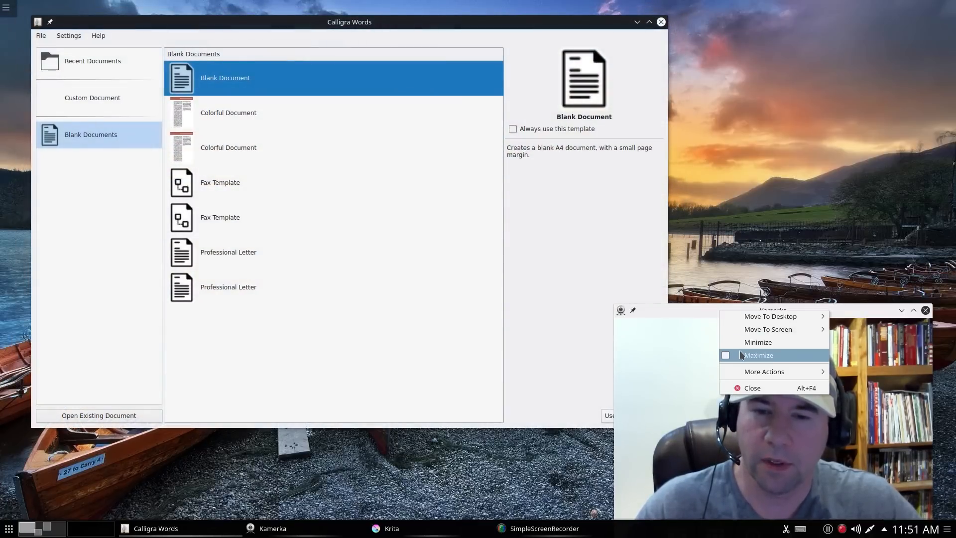
right_click(530, 28)
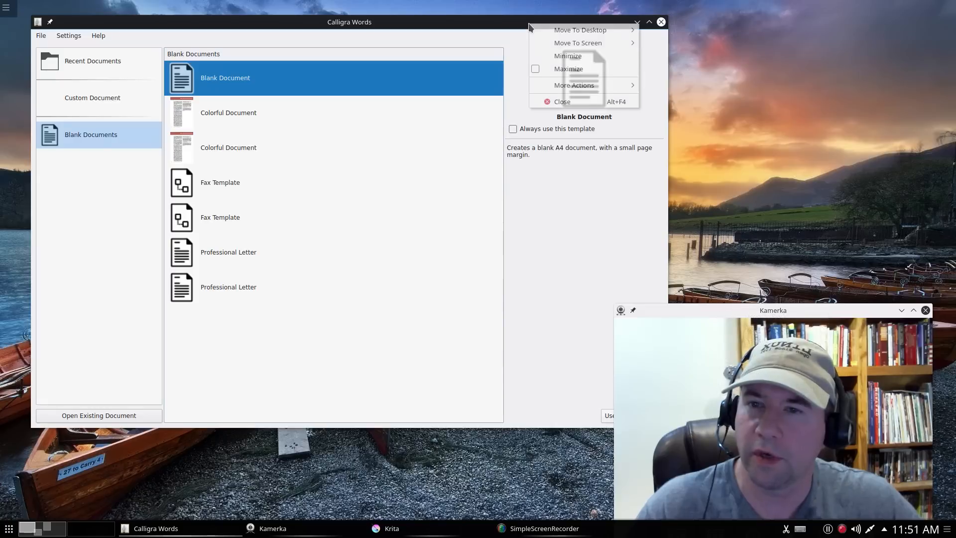
mouse_move(574, 86)
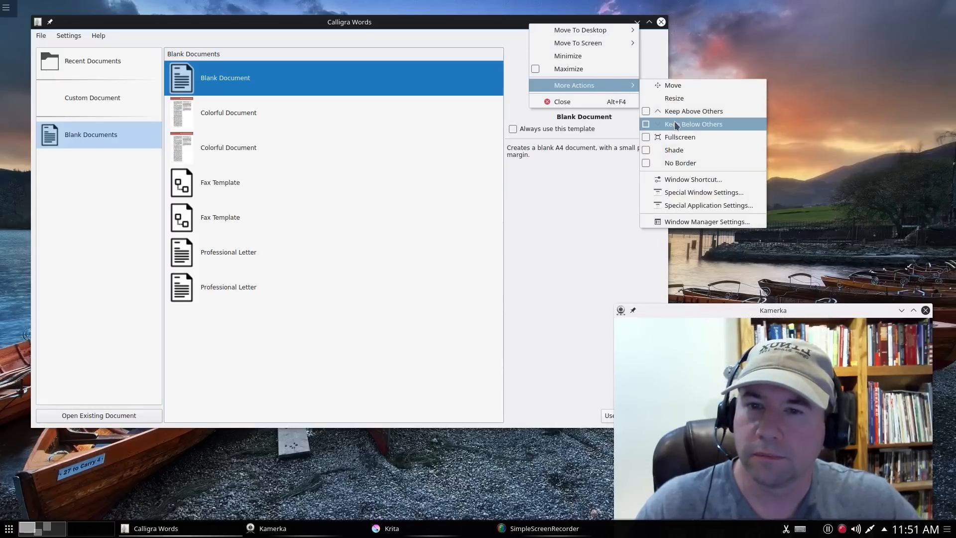
click(675, 122)
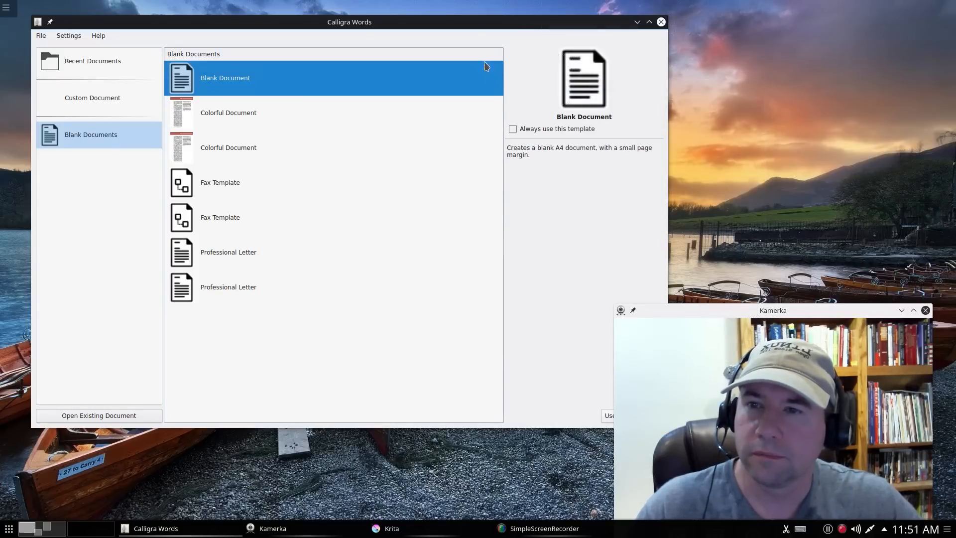
drag(491, 25, 656, 22)
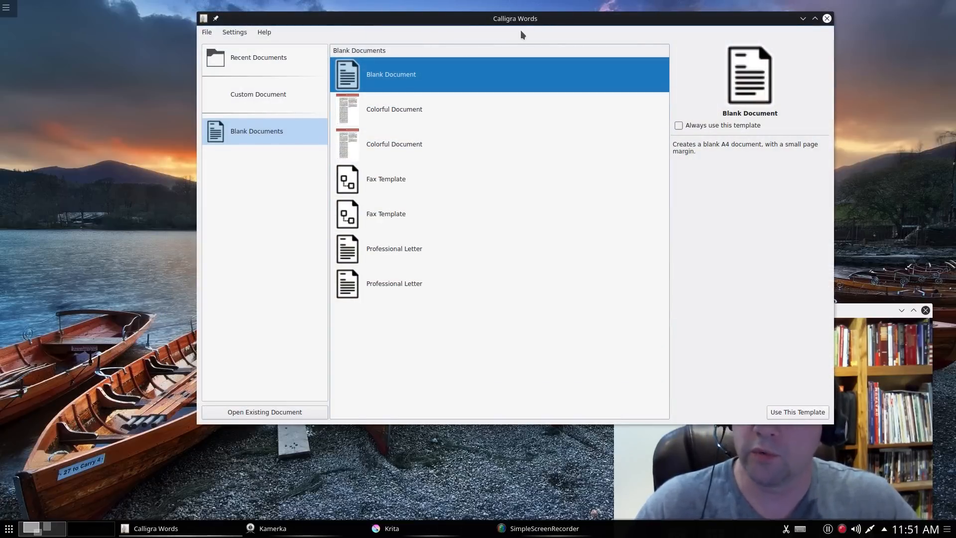
Compare the two Colorful Document and two Professional Letter template previews
click(413, 121)
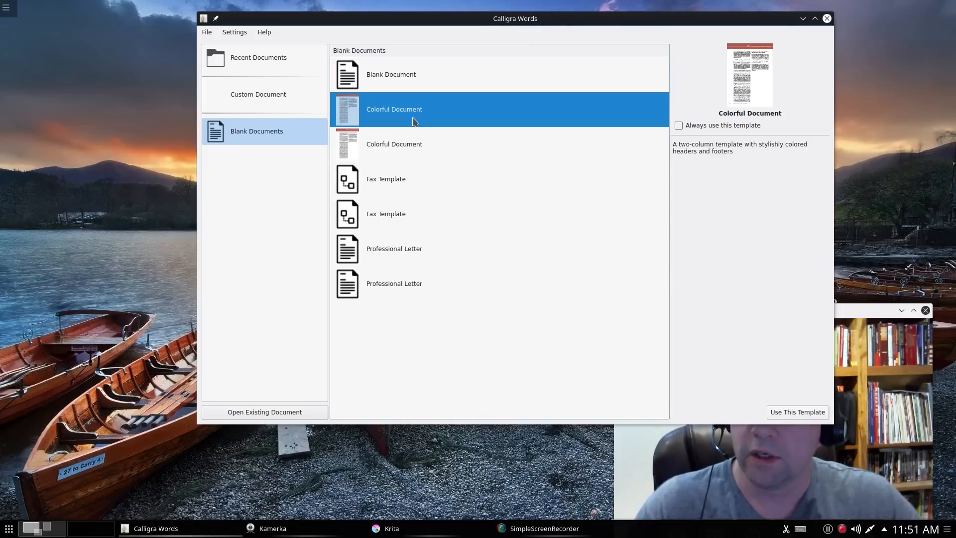
click(411, 141)
click(415, 110)
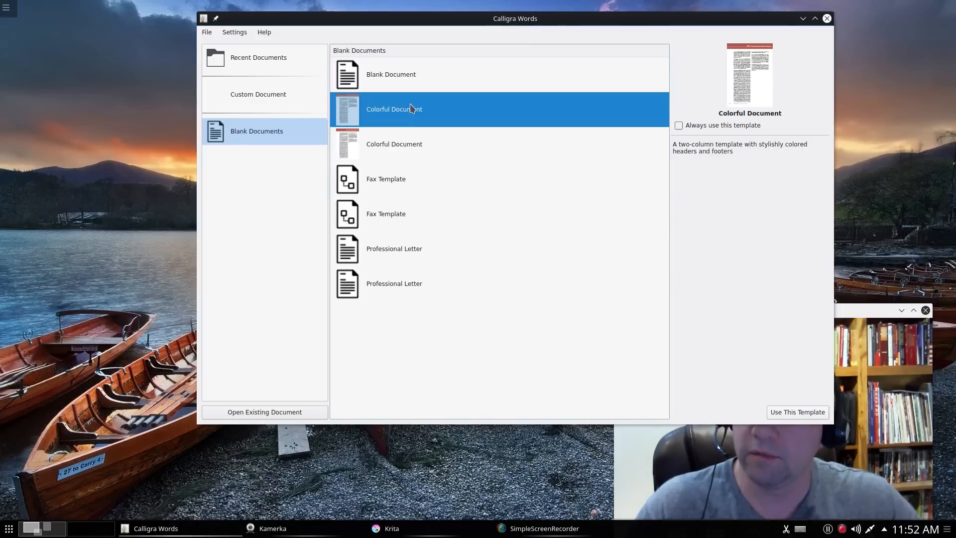
click(400, 81)
click(409, 111)
click(410, 142)
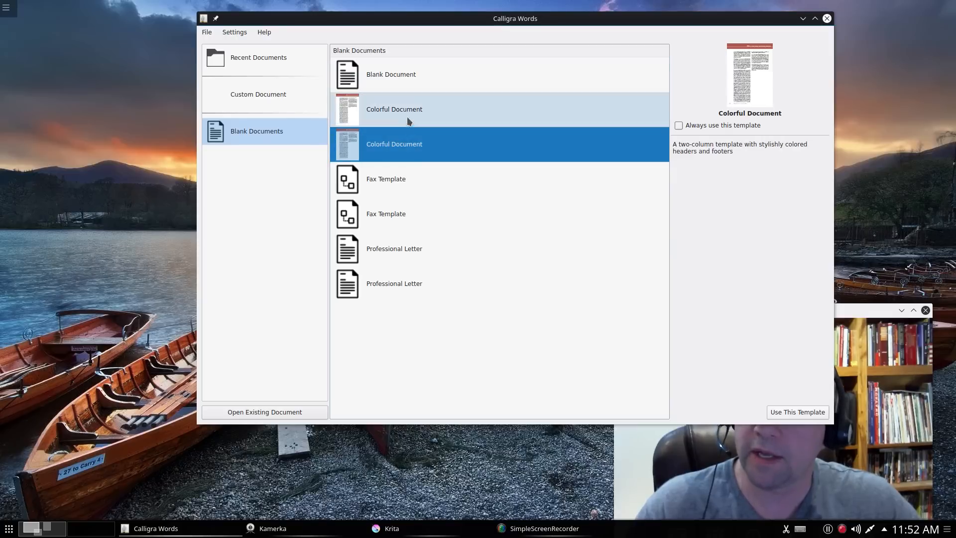
click(408, 114)
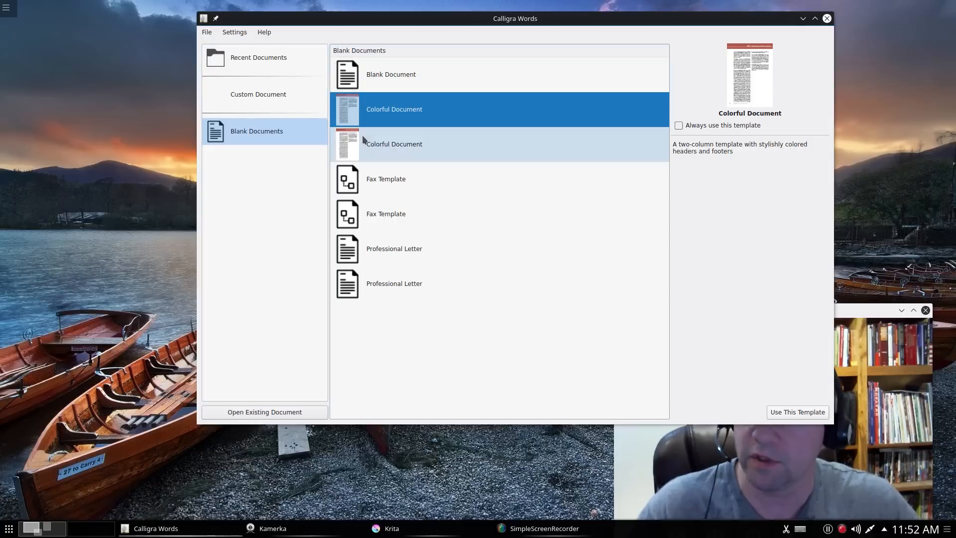
click(415, 292)
click(394, 251)
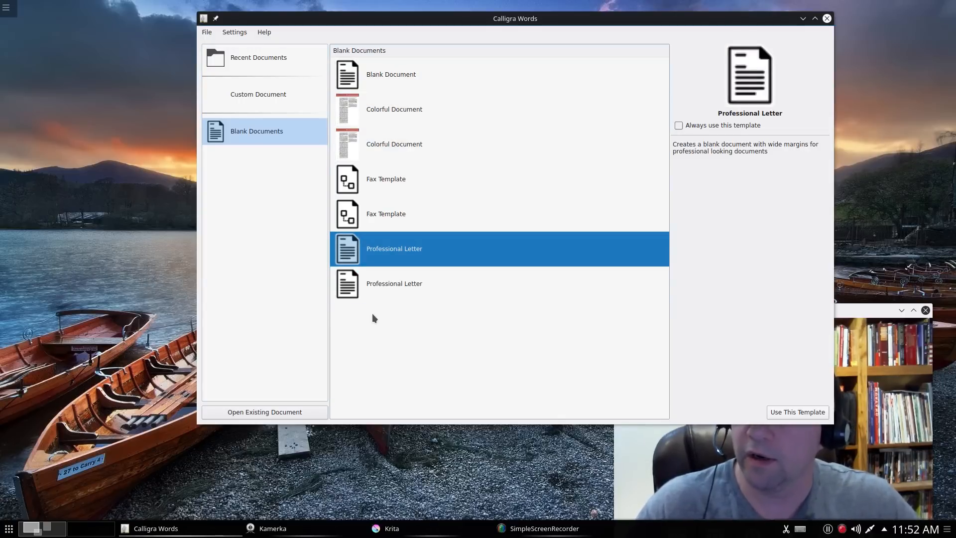
Create a new document from the first Colorful Document template
click(369, 109)
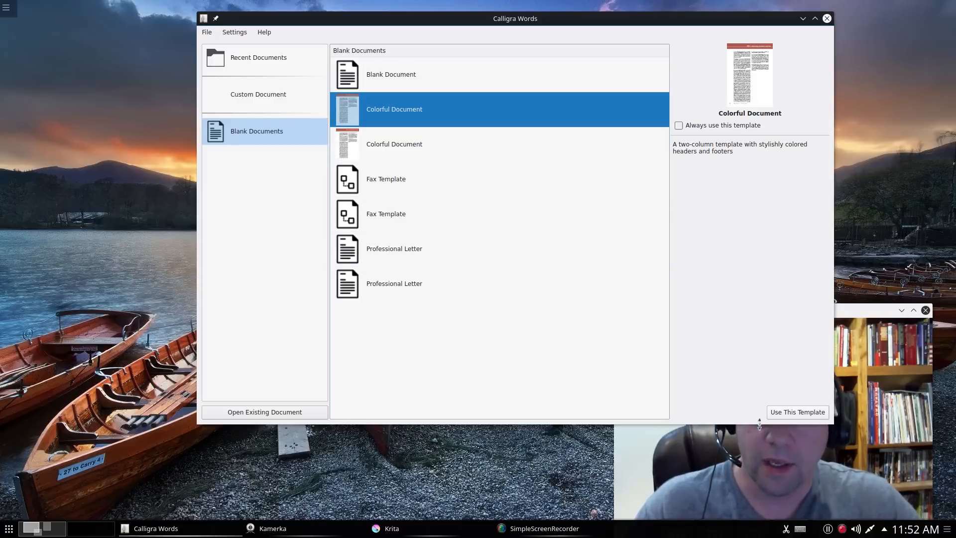
click(787, 412)
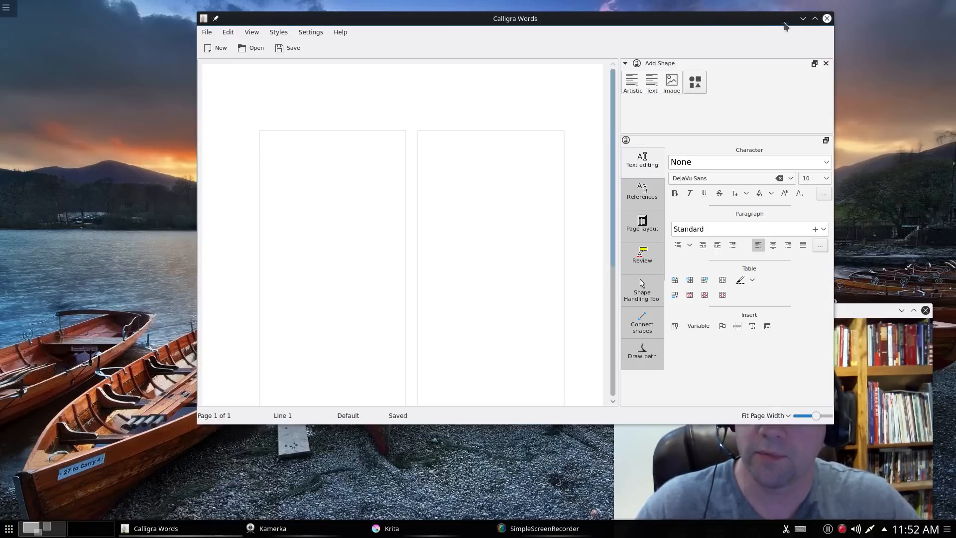
Maximize the new two-column document window
click(815, 18)
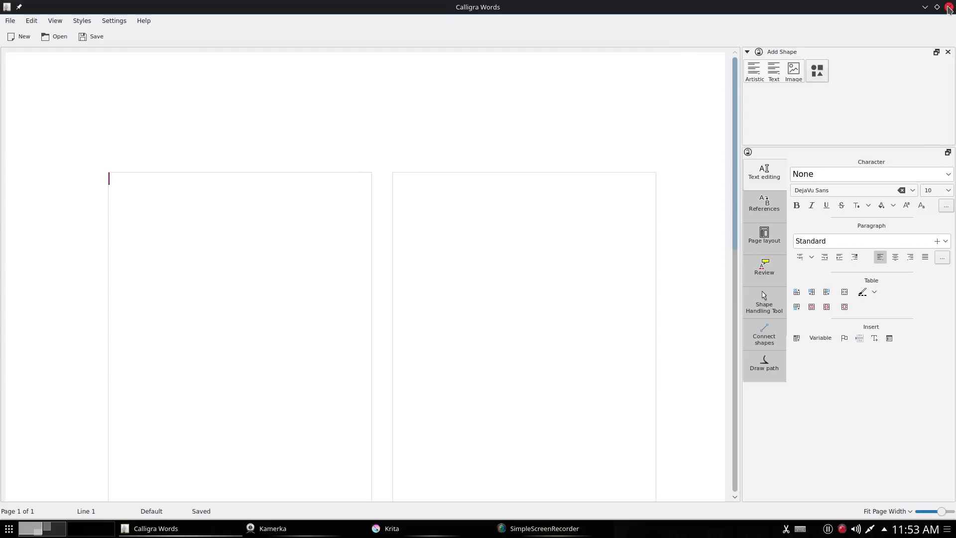
Close Calligra Words to reveal the bomi project page in QupZilla
click(949, 8)
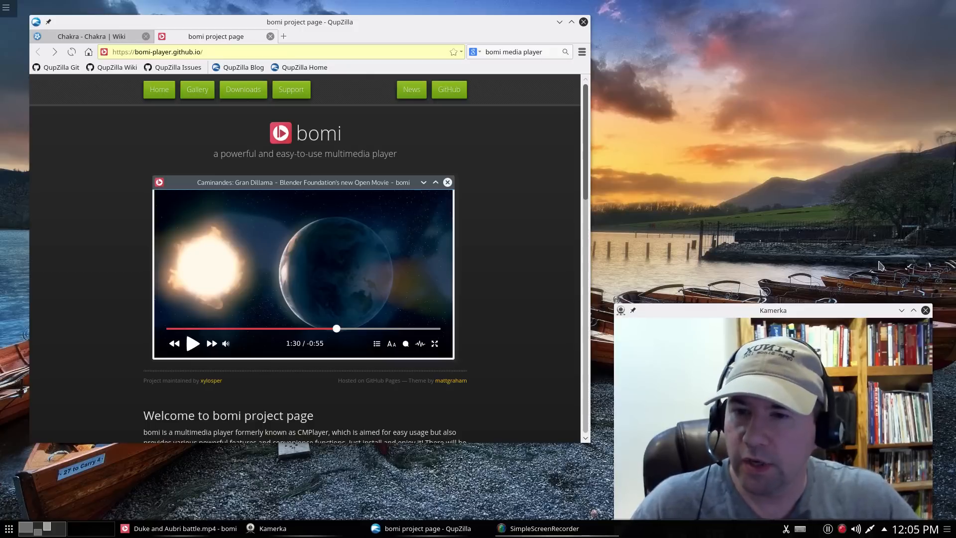
scroll(483, 266, down, 1)
scroll(449, 287, down, 2)
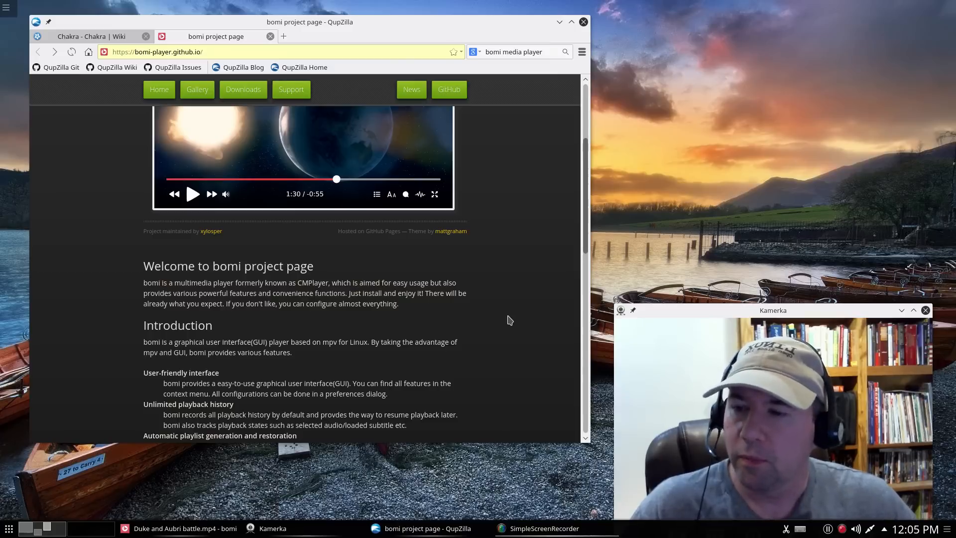
scroll(506, 325, down, 2)
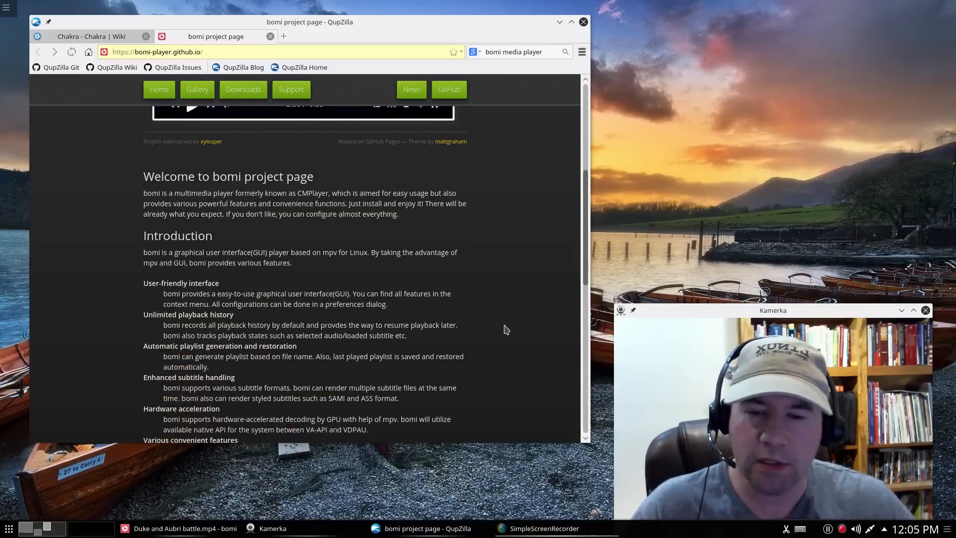
Minimize QupZilla, play 'Duke and Aubri battle.mp4' in bomi, then minimize the player
drag(415, 27, 415, 28)
click(561, 22)
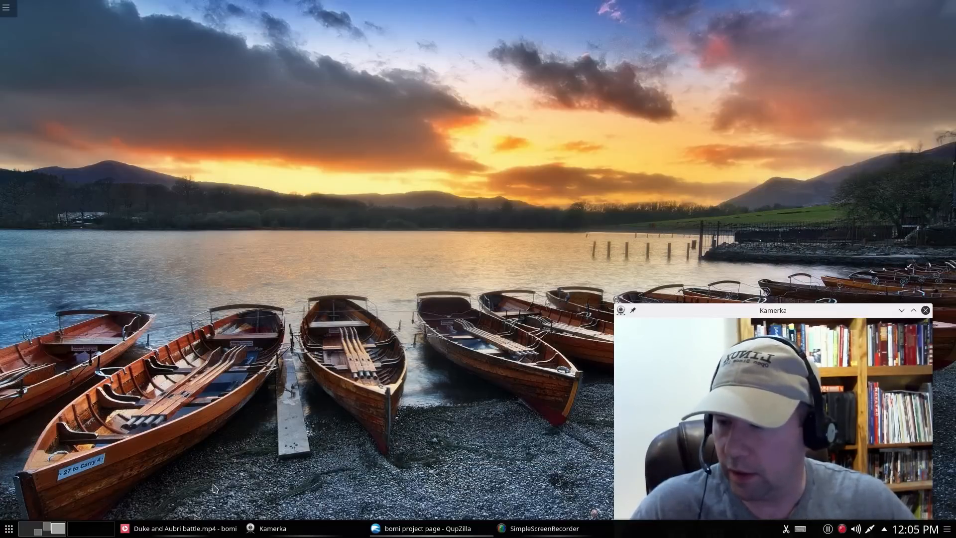
click(179, 528)
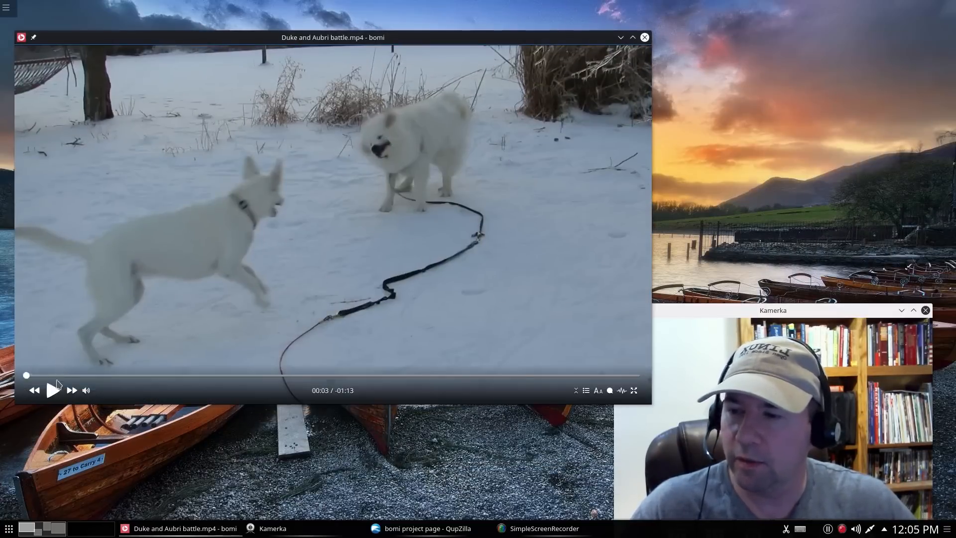
click(53, 390)
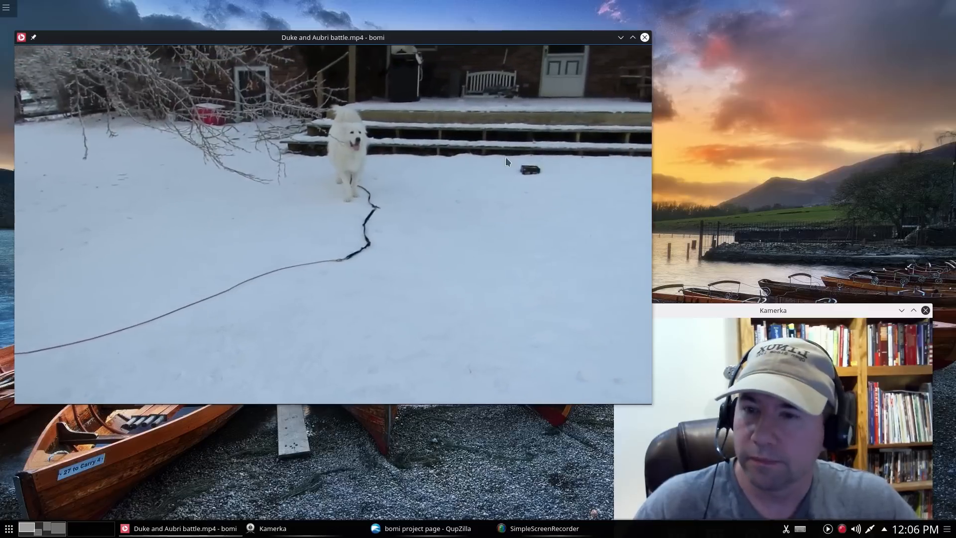
click(621, 37)
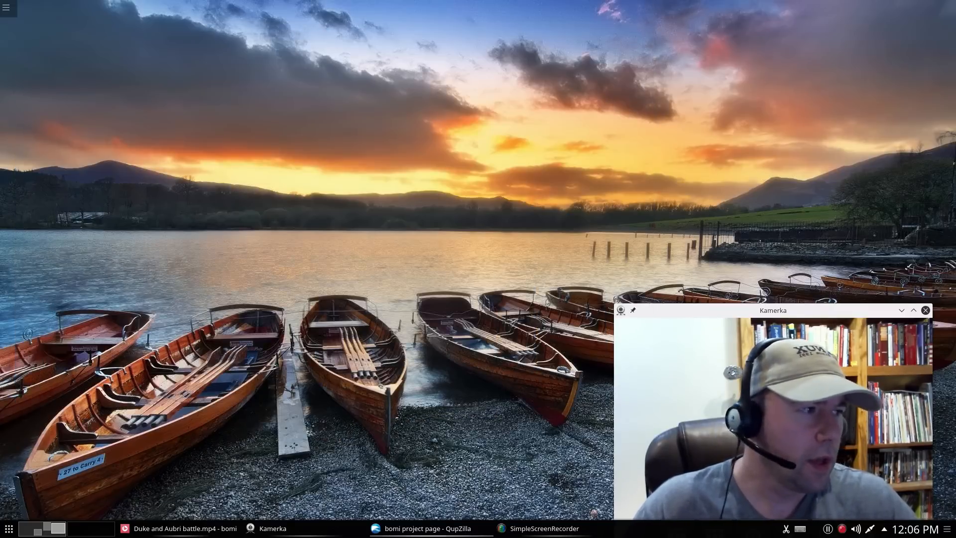
Restore the QupZilla bomi project page and move its window to the screen's top-left corner
key(alt+Tab)
drag(716, 174, 409, 16)
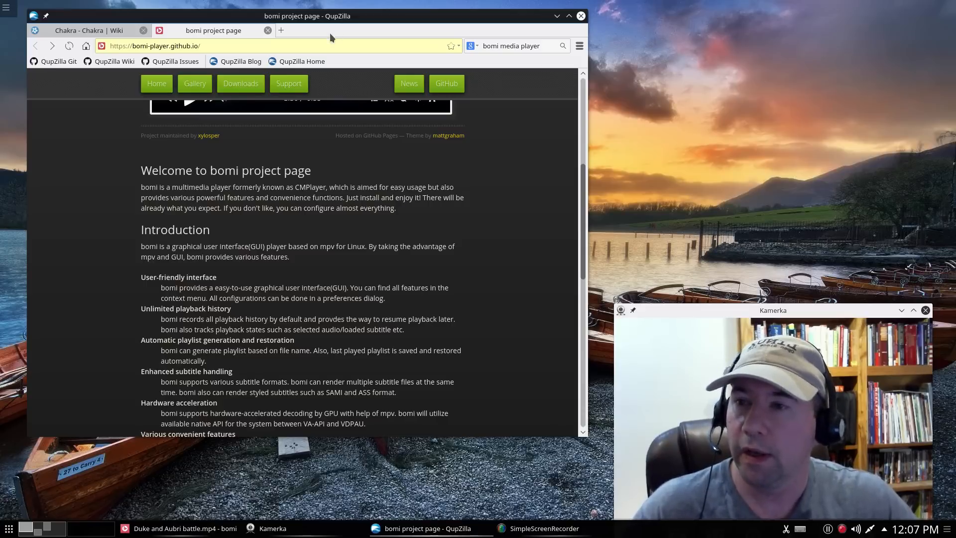
click(580, 47)
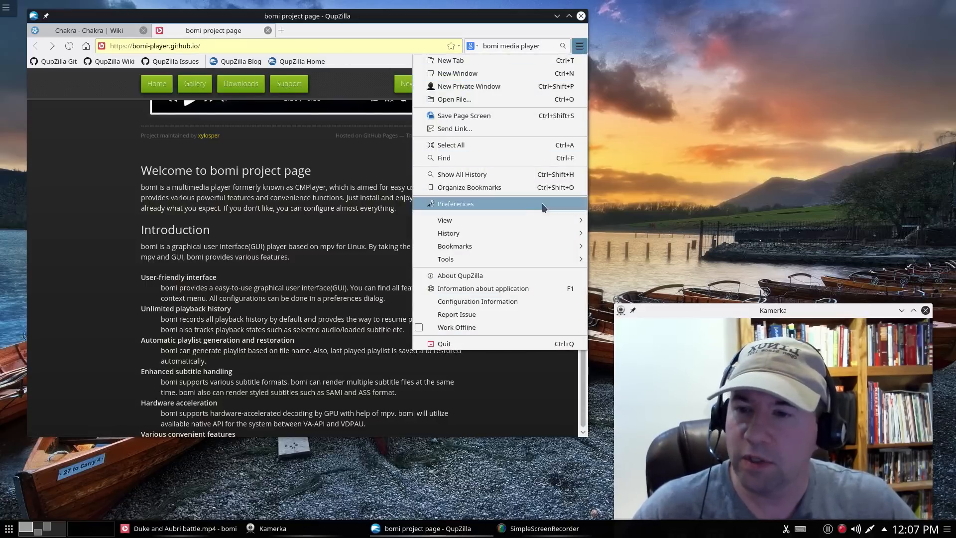
click(520, 206)
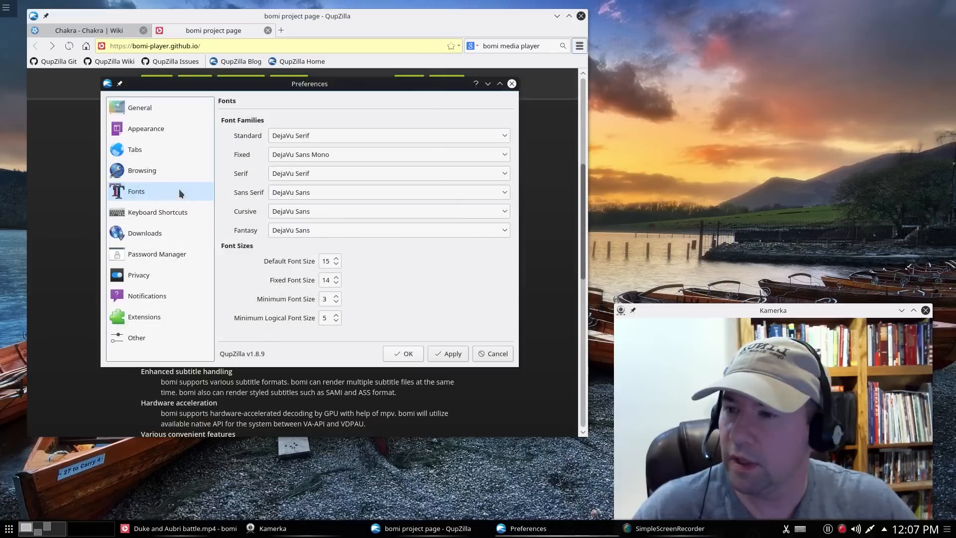
click(150, 112)
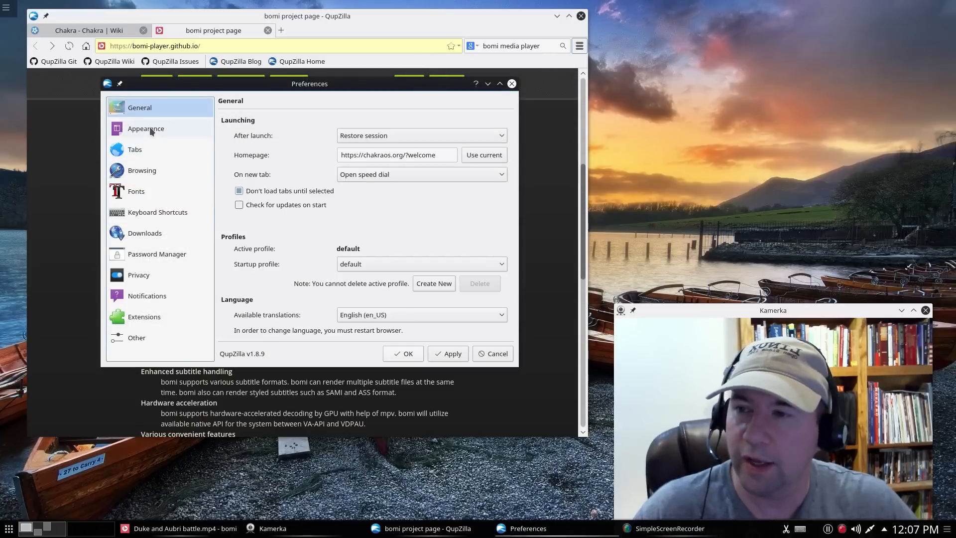
click(149, 138)
click(149, 147)
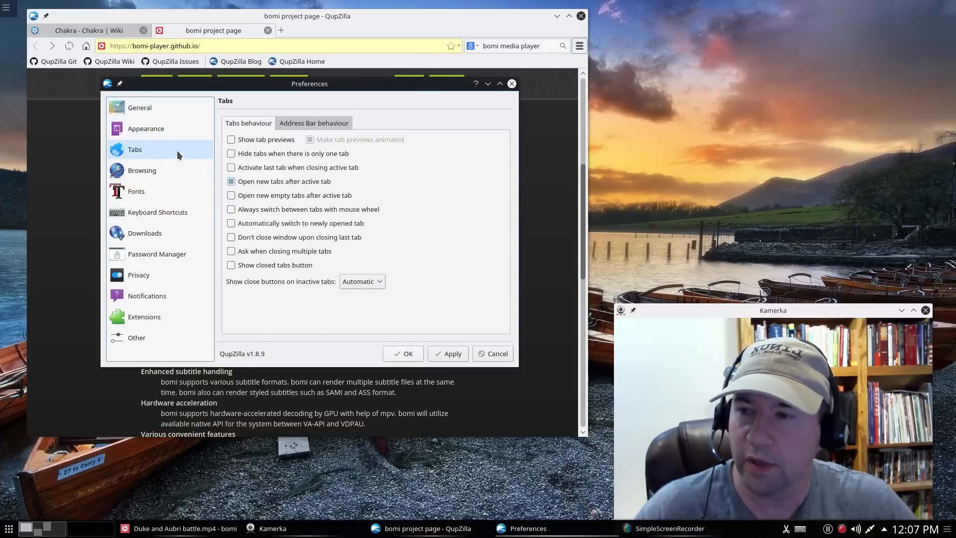
click(175, 173)
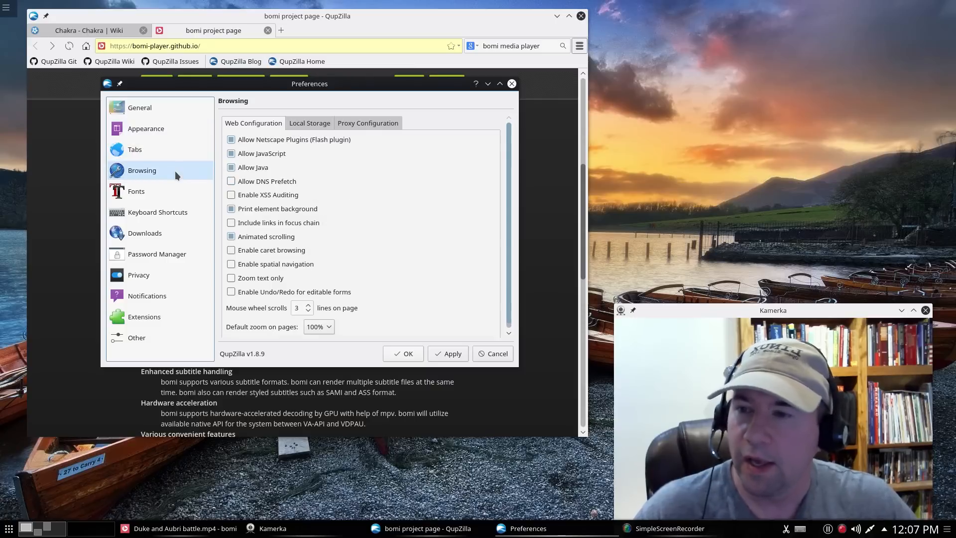
click(169, 189)
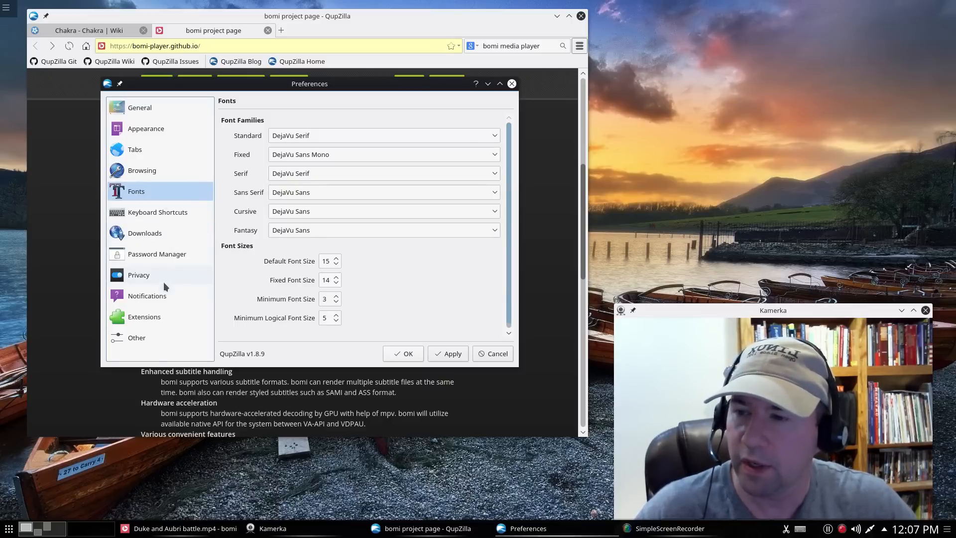
click(146, 317)
scroll(389, 207, down, 4)
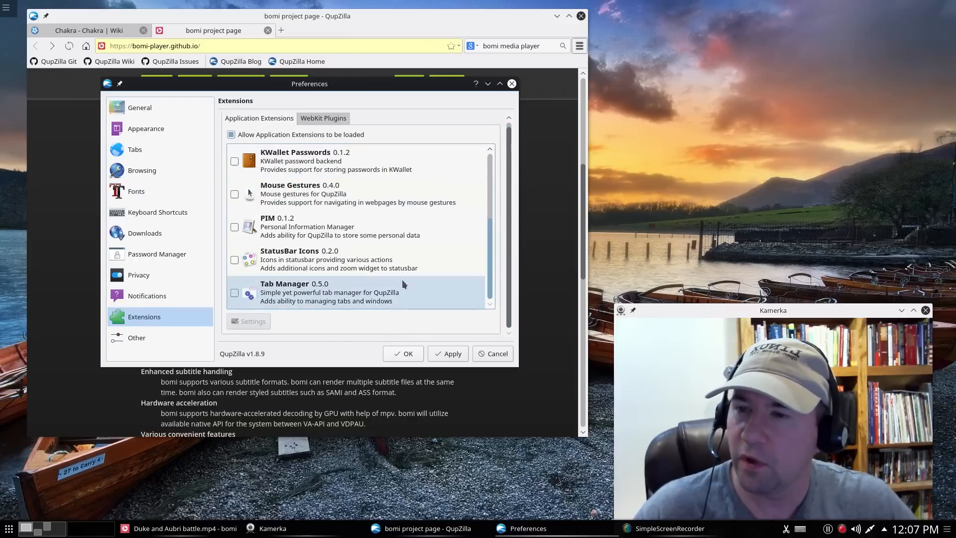
scroll(403, 269, up, 5)
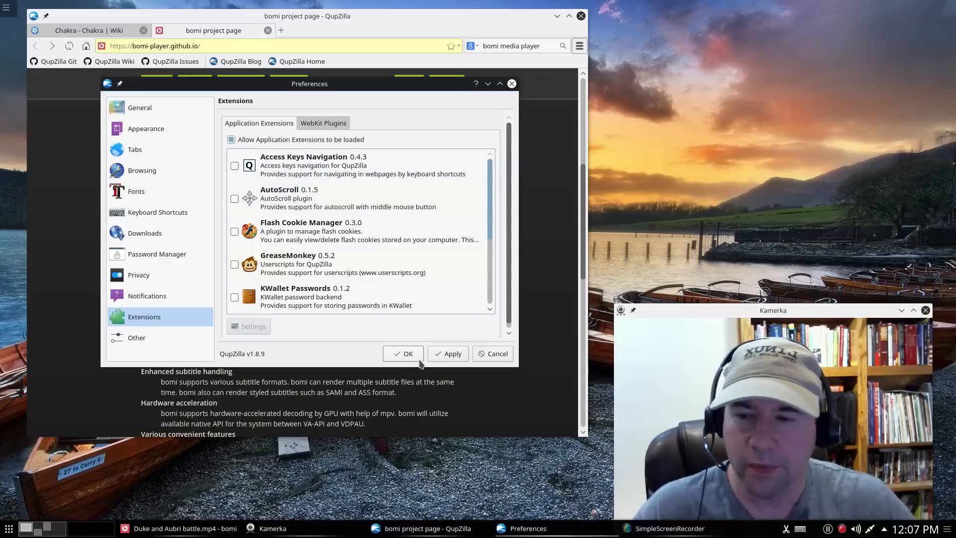
click(493, 355)
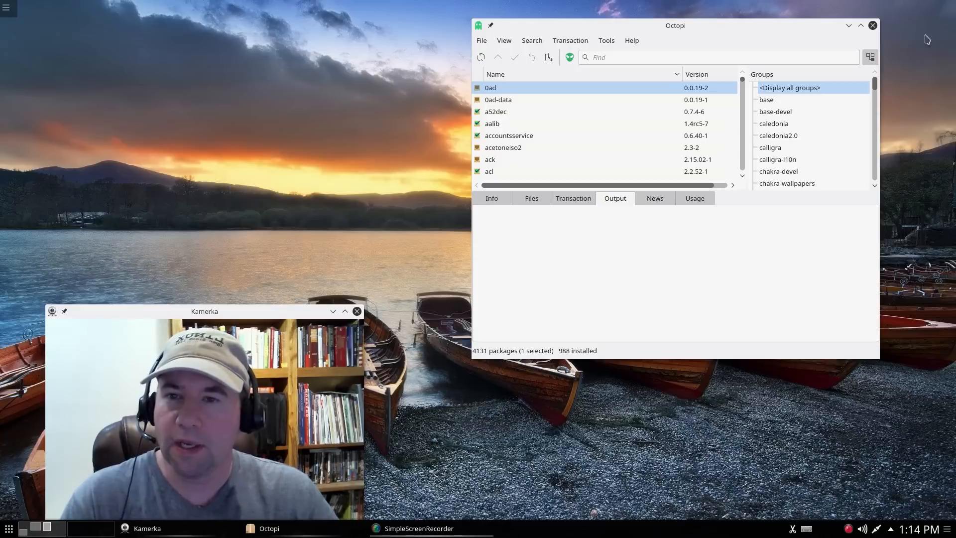
Show the 0ad package's Info and Files details, then focus the Find field for a name search
click(640, 54)
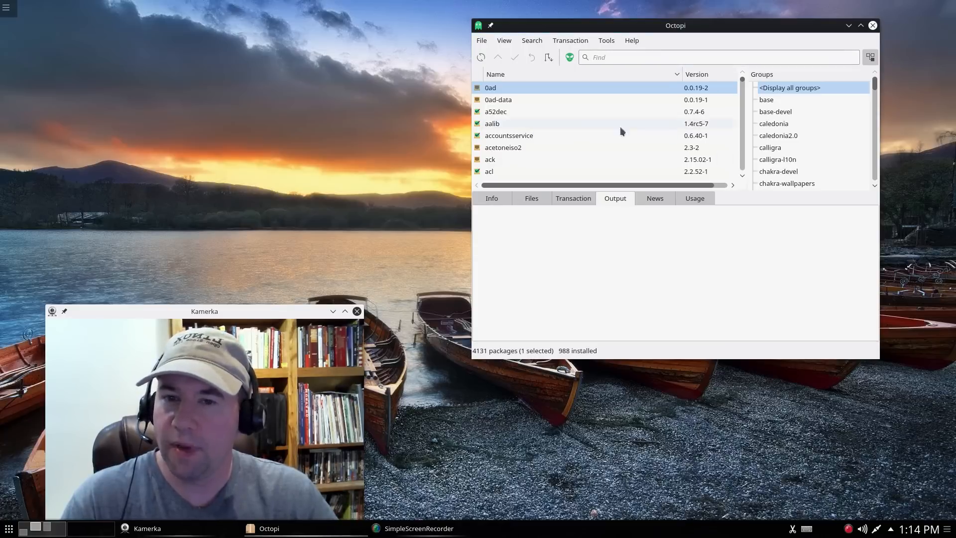
mouse_move(677, 162)
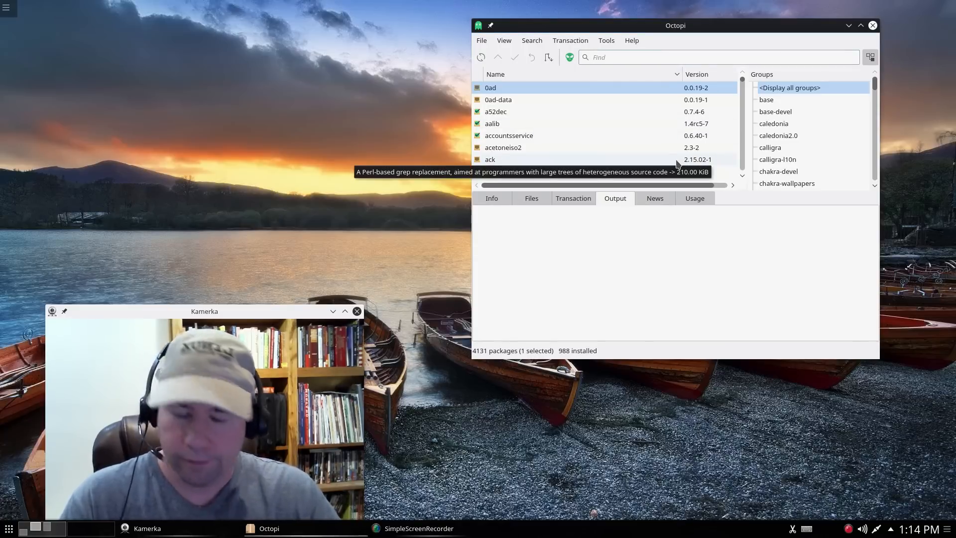
scroll(572, 127, down, 3)
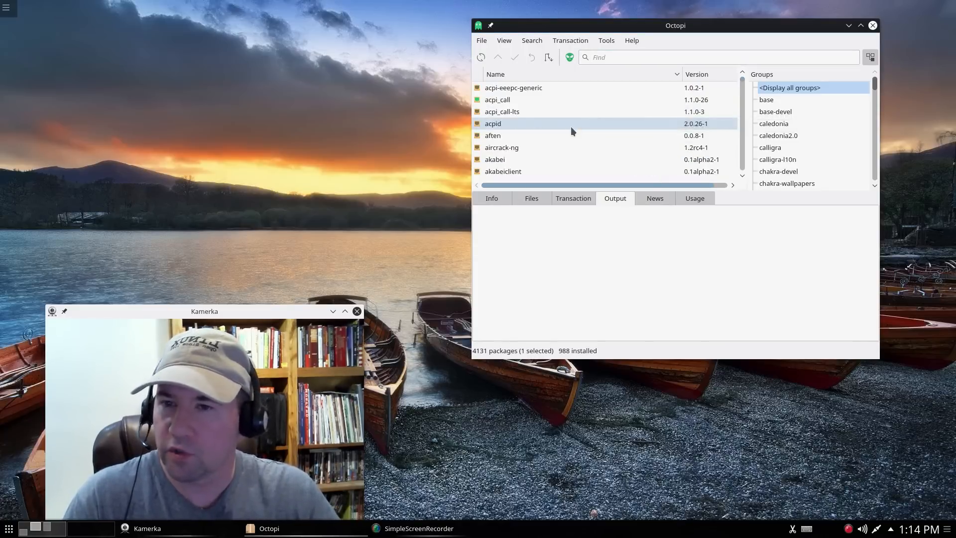
scroll(571, 128, up, 2)
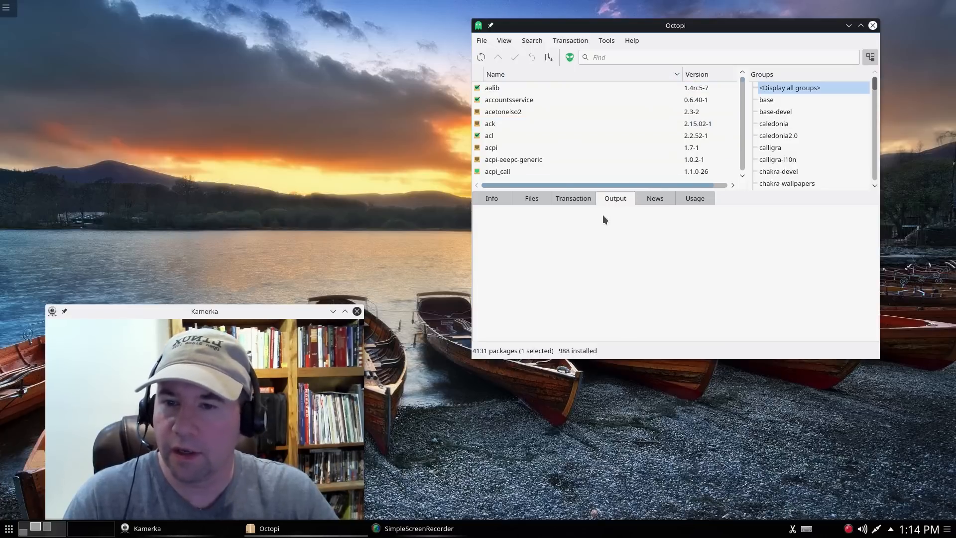
scroll(613, 84, up, 1)
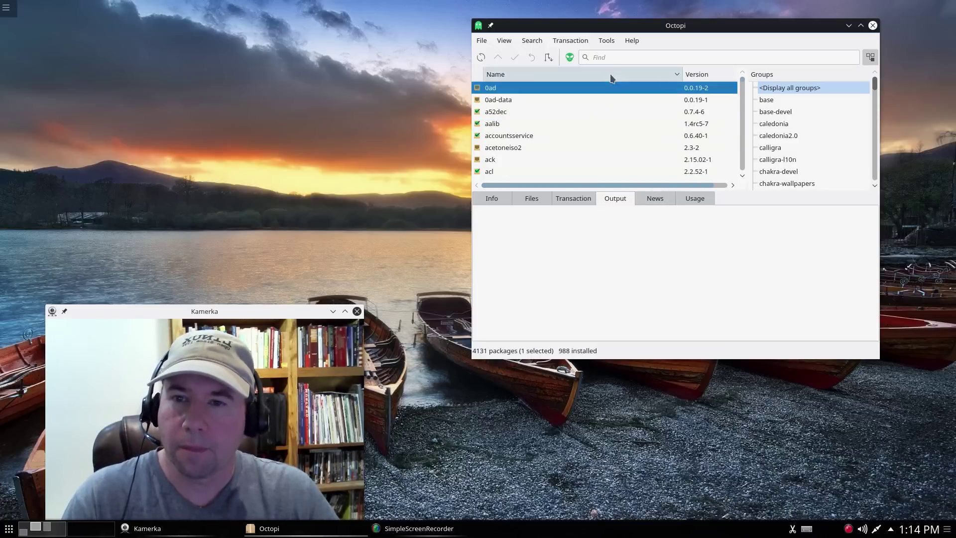
click(500, 198)
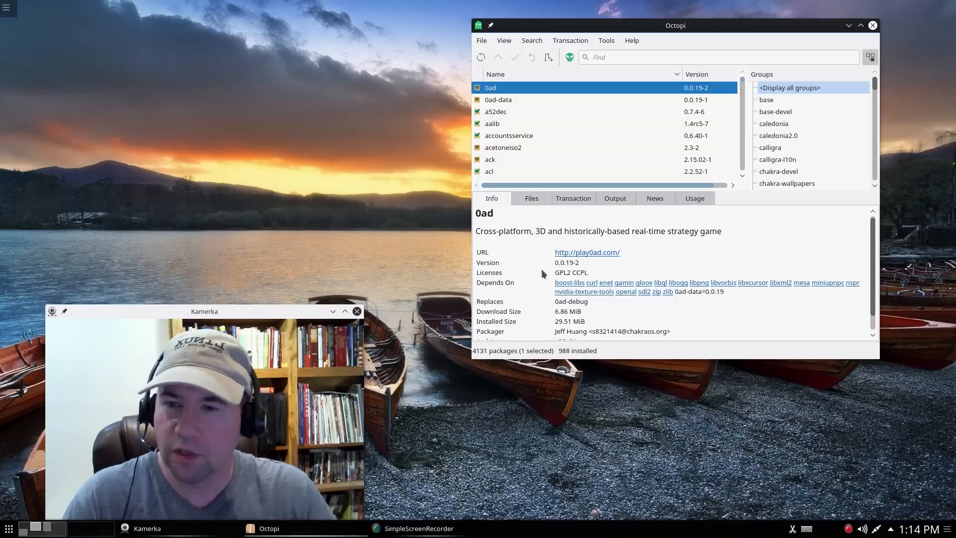
click(533, 199)
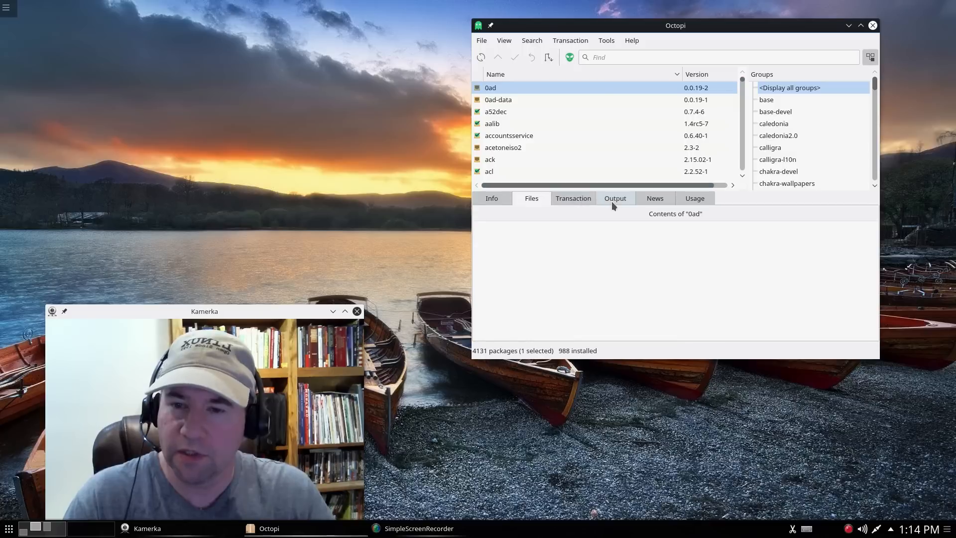
click(484, 199)
click(607, 57)
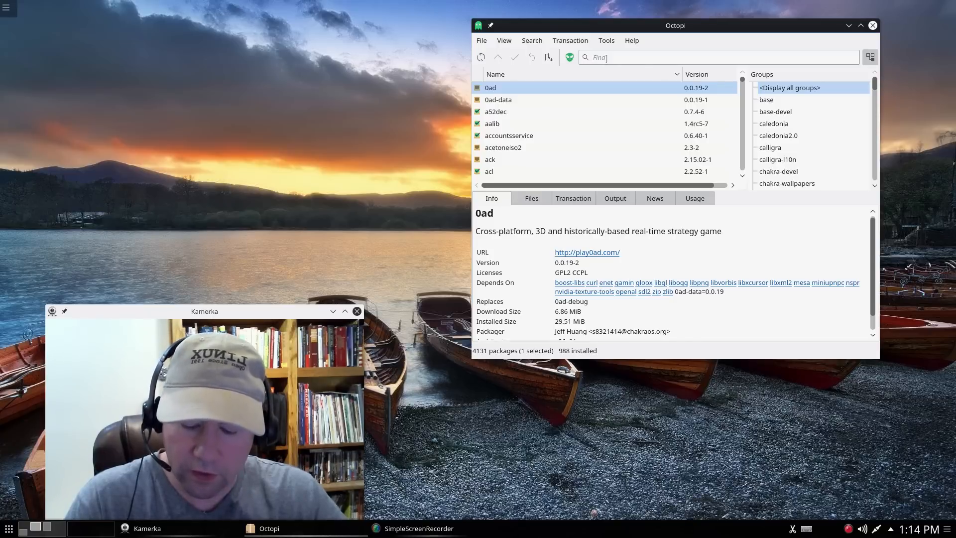
text(kde4)
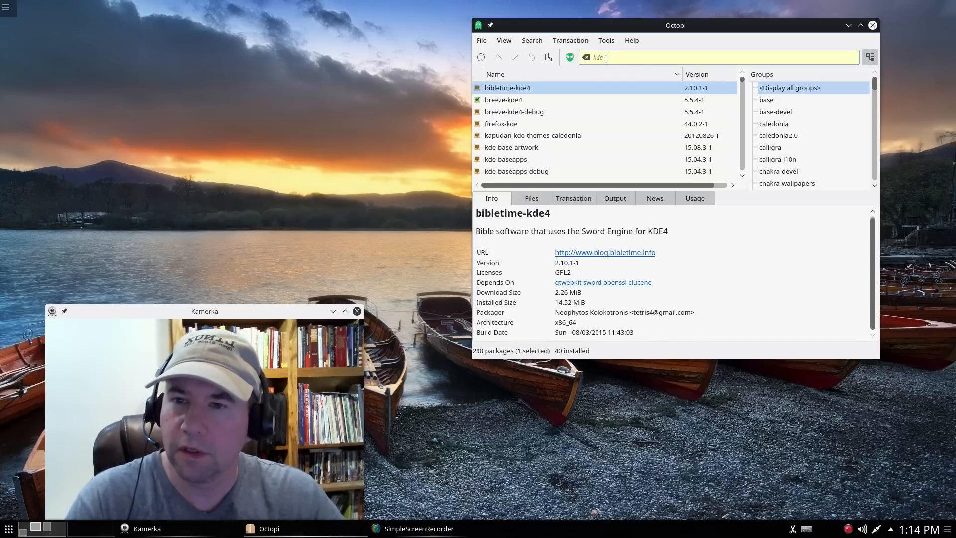
key(BackSpace)
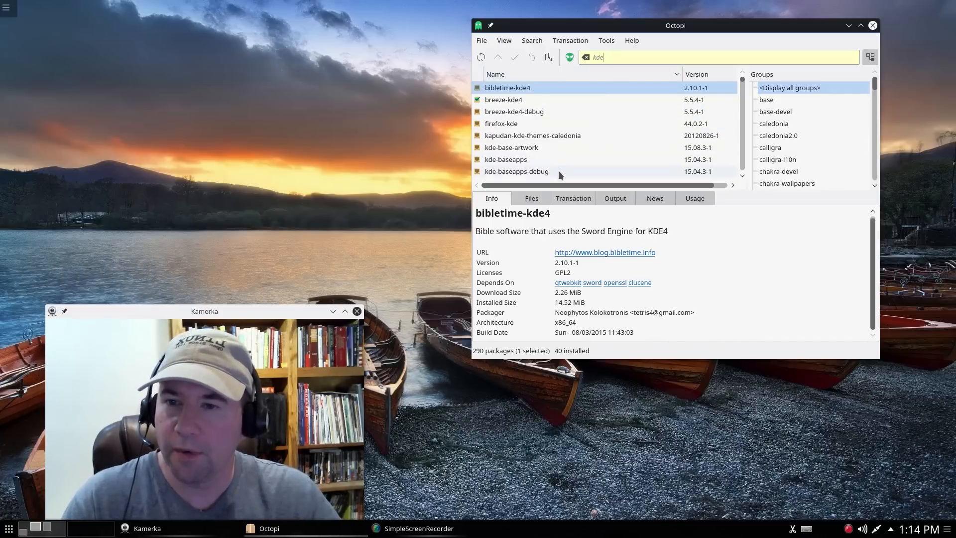
scroll(596, 149, down, 3)
scroll(596, 149, down, 2)
scroll(596, 149, down, 2)
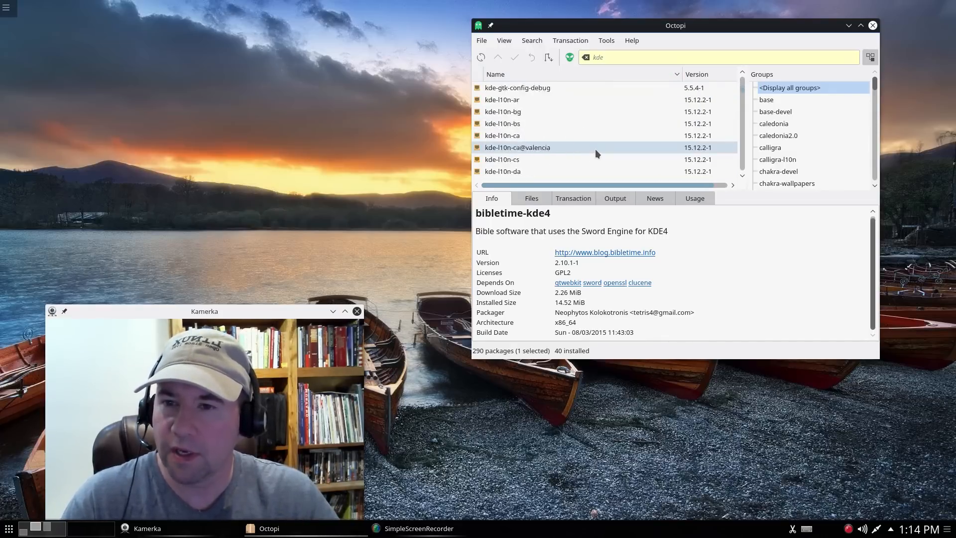
scroll(595, 148, down, 2)
click(585, 57)
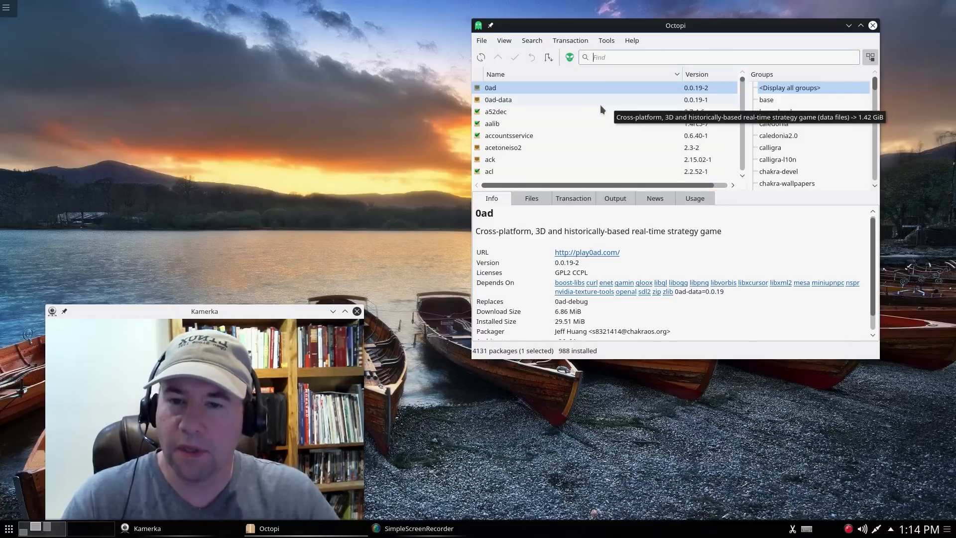
Switch to the CCR community repository and search it for libreoffice packages
click(570, 59)
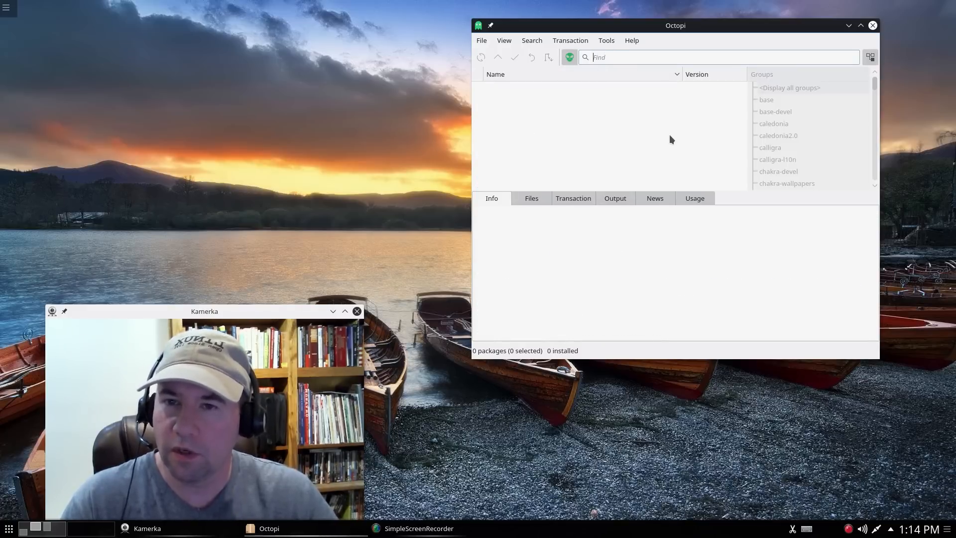
text(lib)
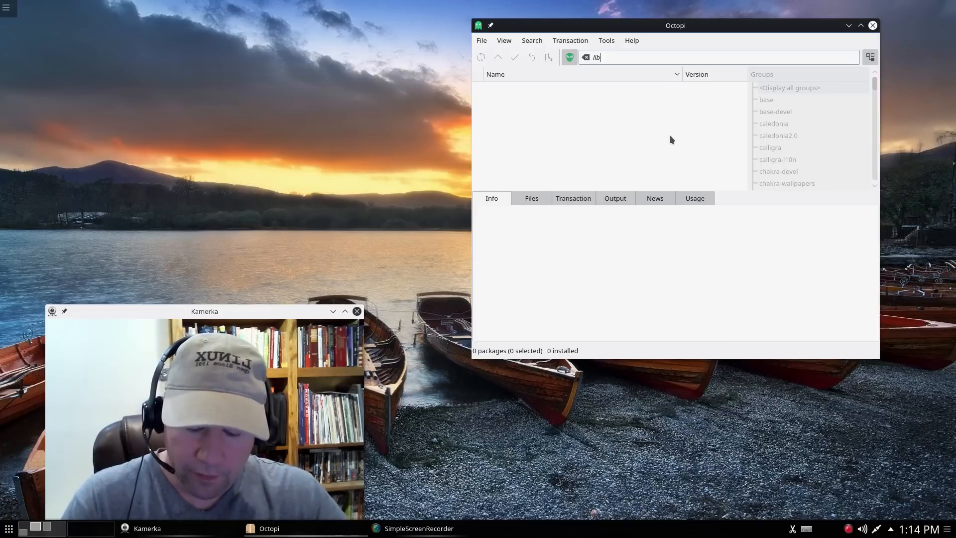
text(re)
text(off)
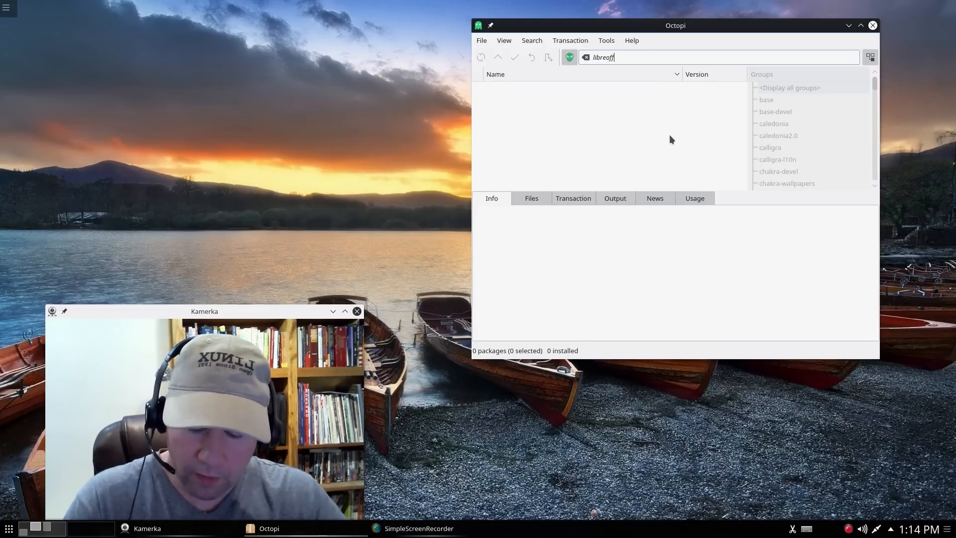
text(i)
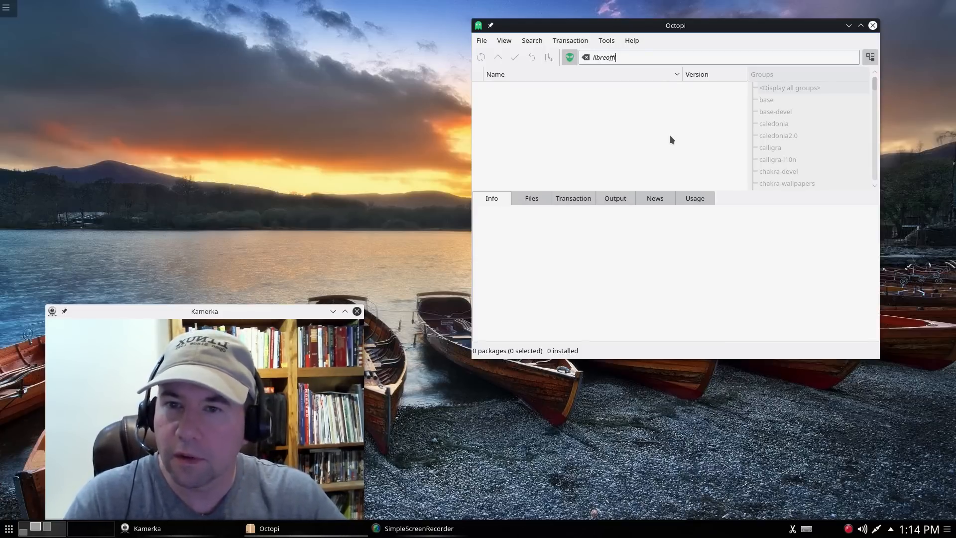
text(ce)
key(Return)
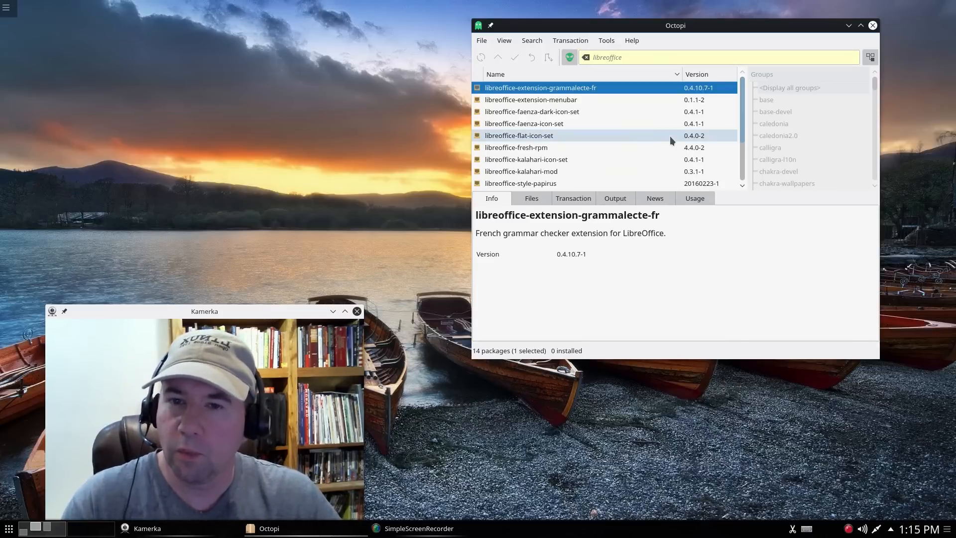
scroll(628, 128, down, 2)
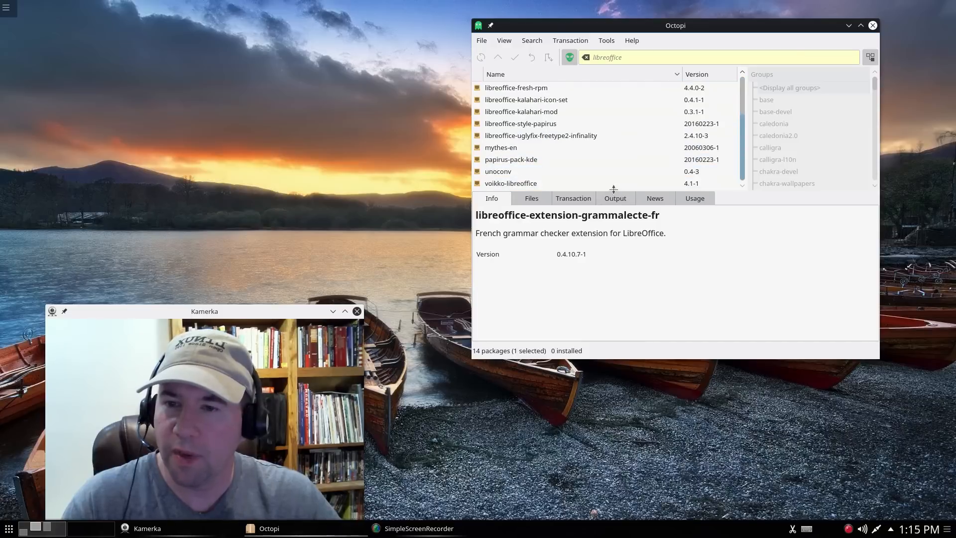
scroll(658, 142, up, 2)
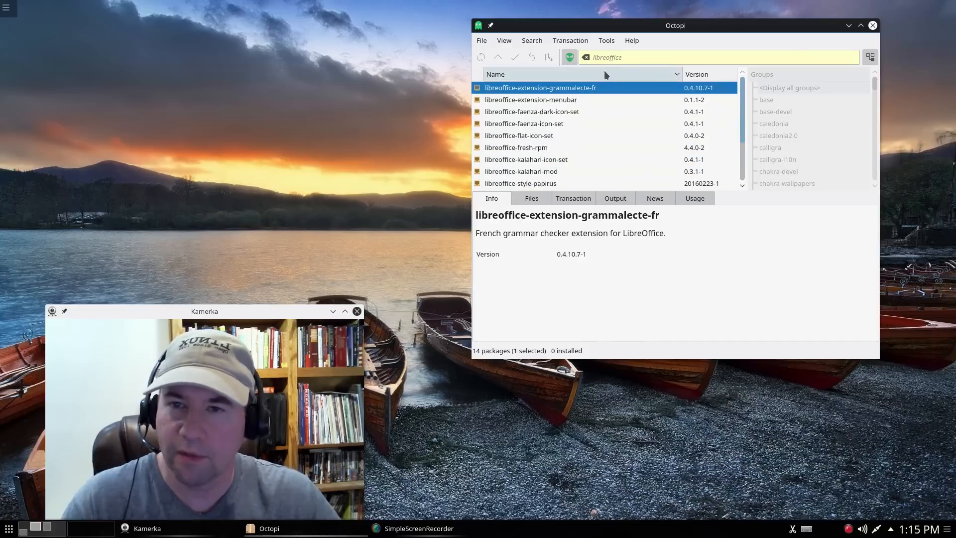
Search the community repository for gimp, then for chrome packages
click(586, 58)
text(gimp)
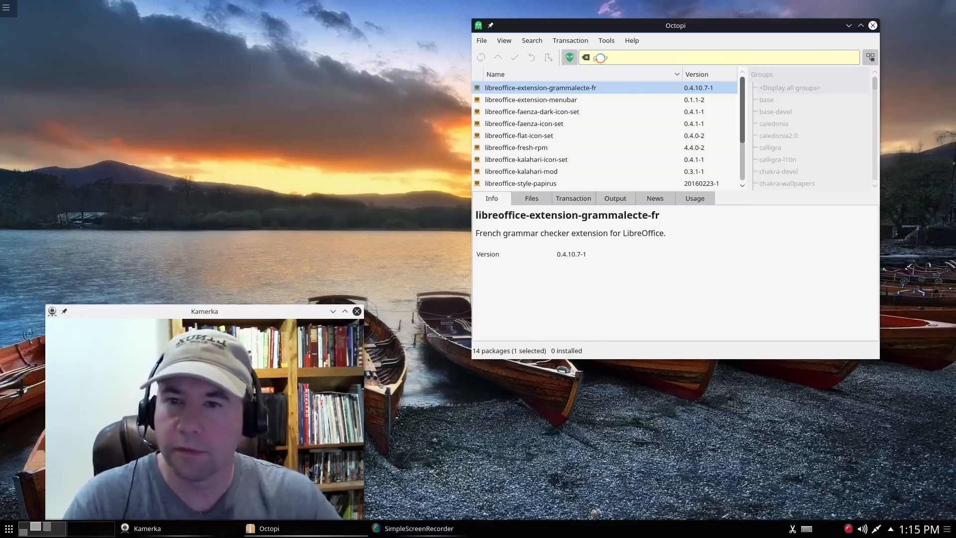
key(Return)
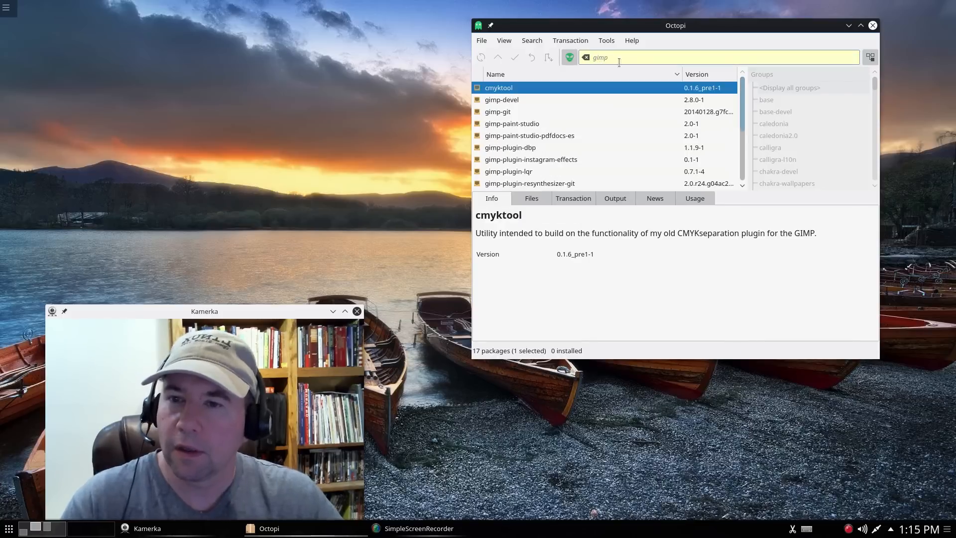
scroll(628, 144, down, 2)
scroll(635, 177, down, 1)
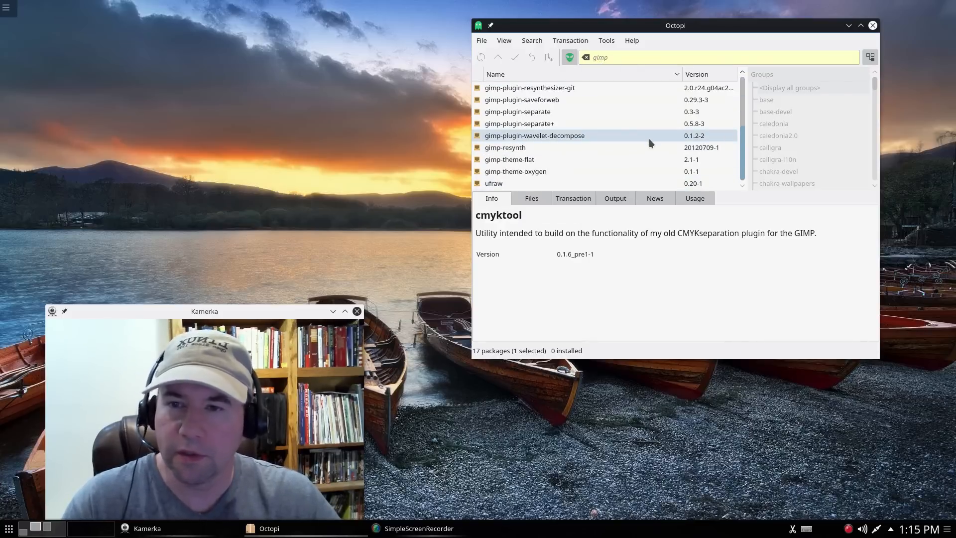
scroll(631, 124, up, 3)
click(586, 58)
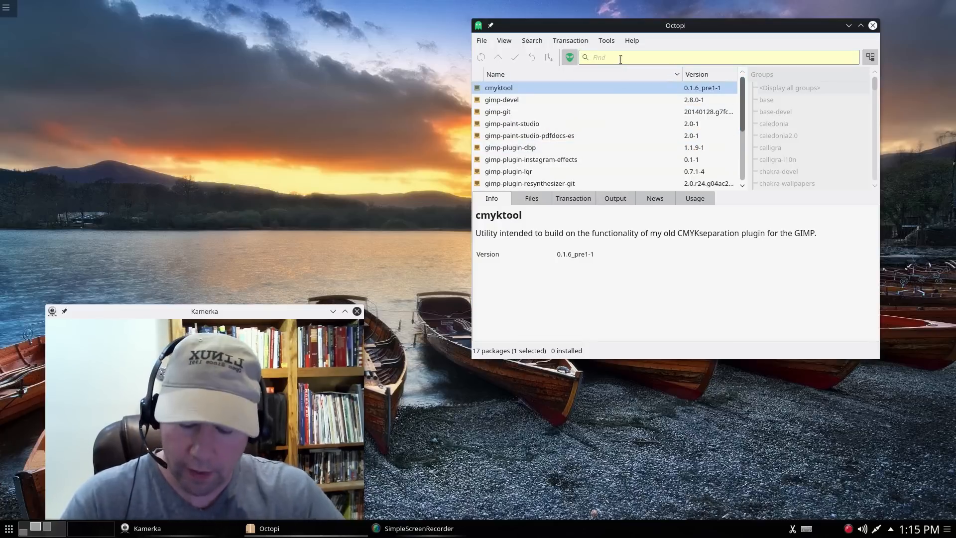
text(chrome)
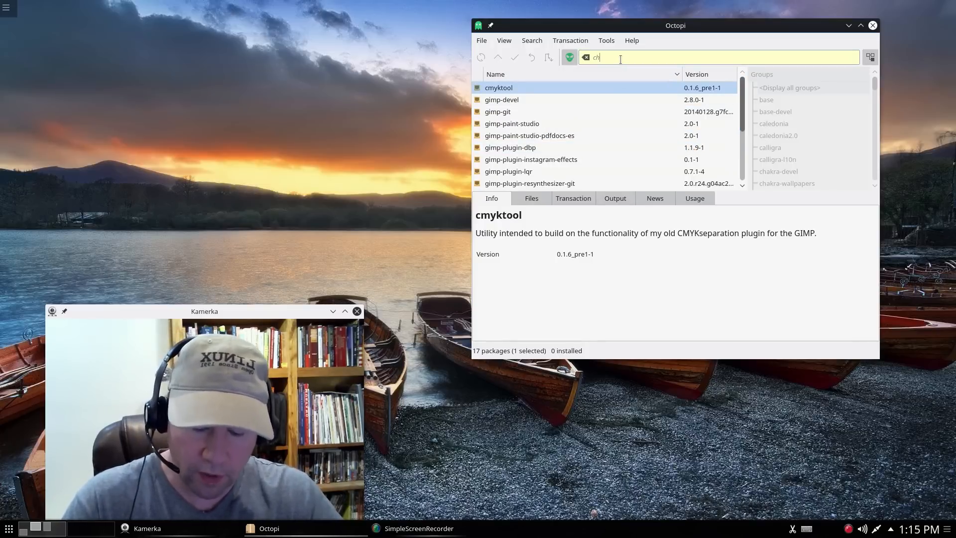
key(Return)
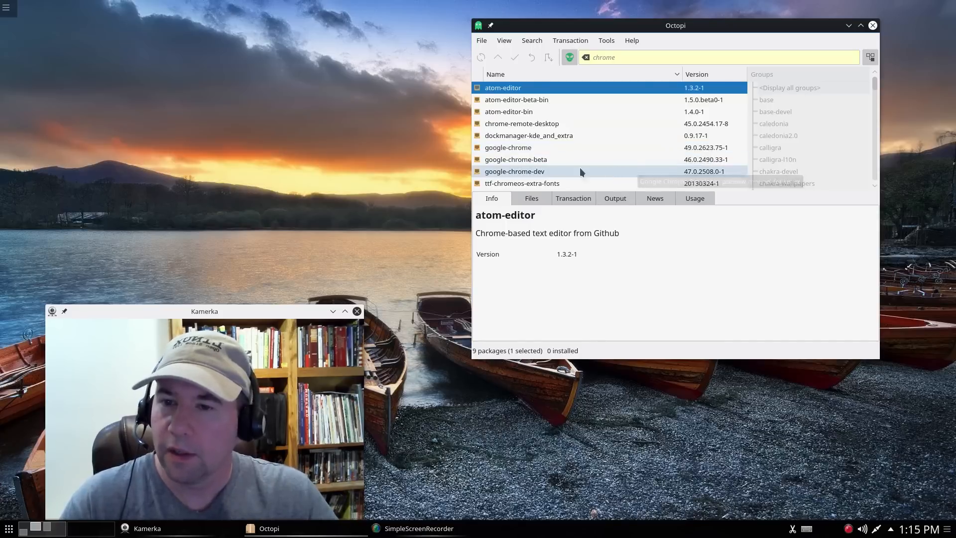
Clear the chrome search and return to the main repository's full package list
click(587, 56)
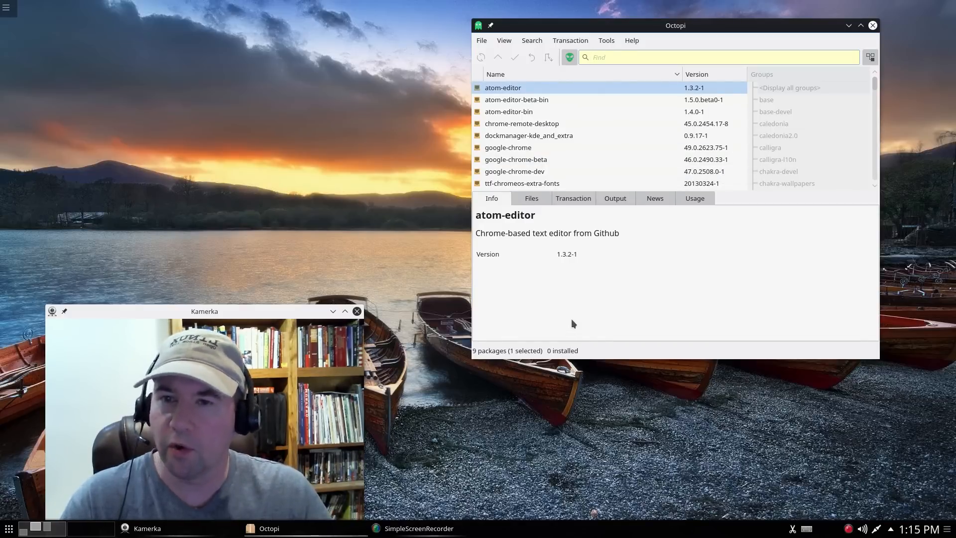
click(569, 58)
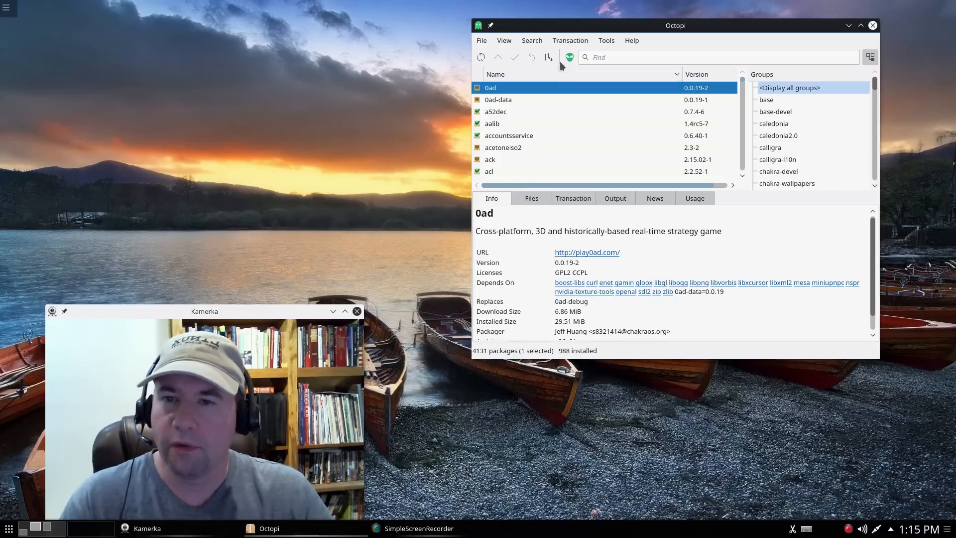
Toggle the CCR community repository mode once more
click(569, 58)
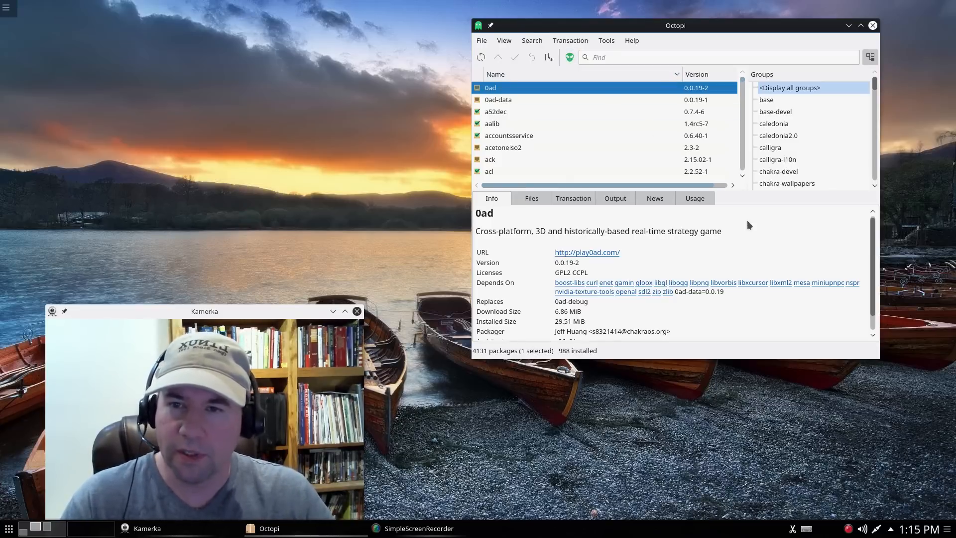